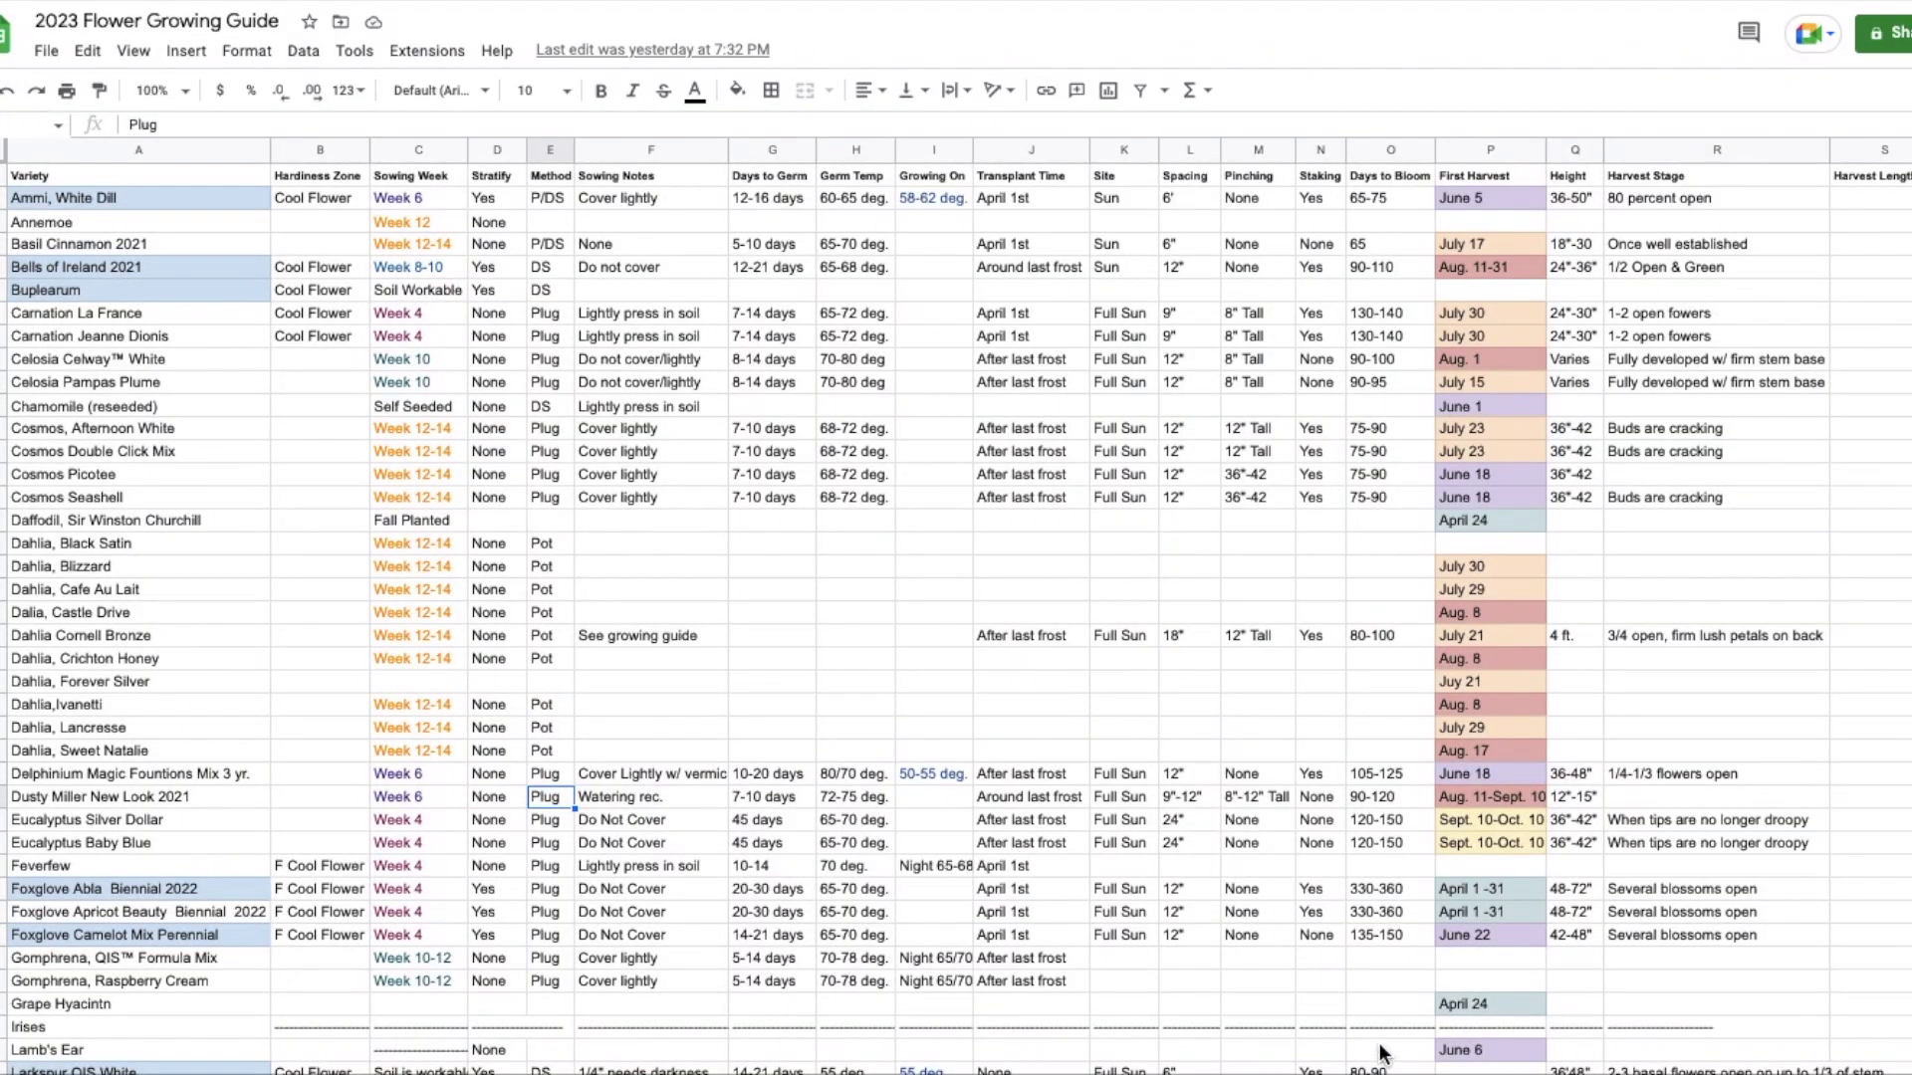
{"action": "scroll", "coordinate": [1726, 763], "scroll_direction": "right", "scroll_amount": 8}
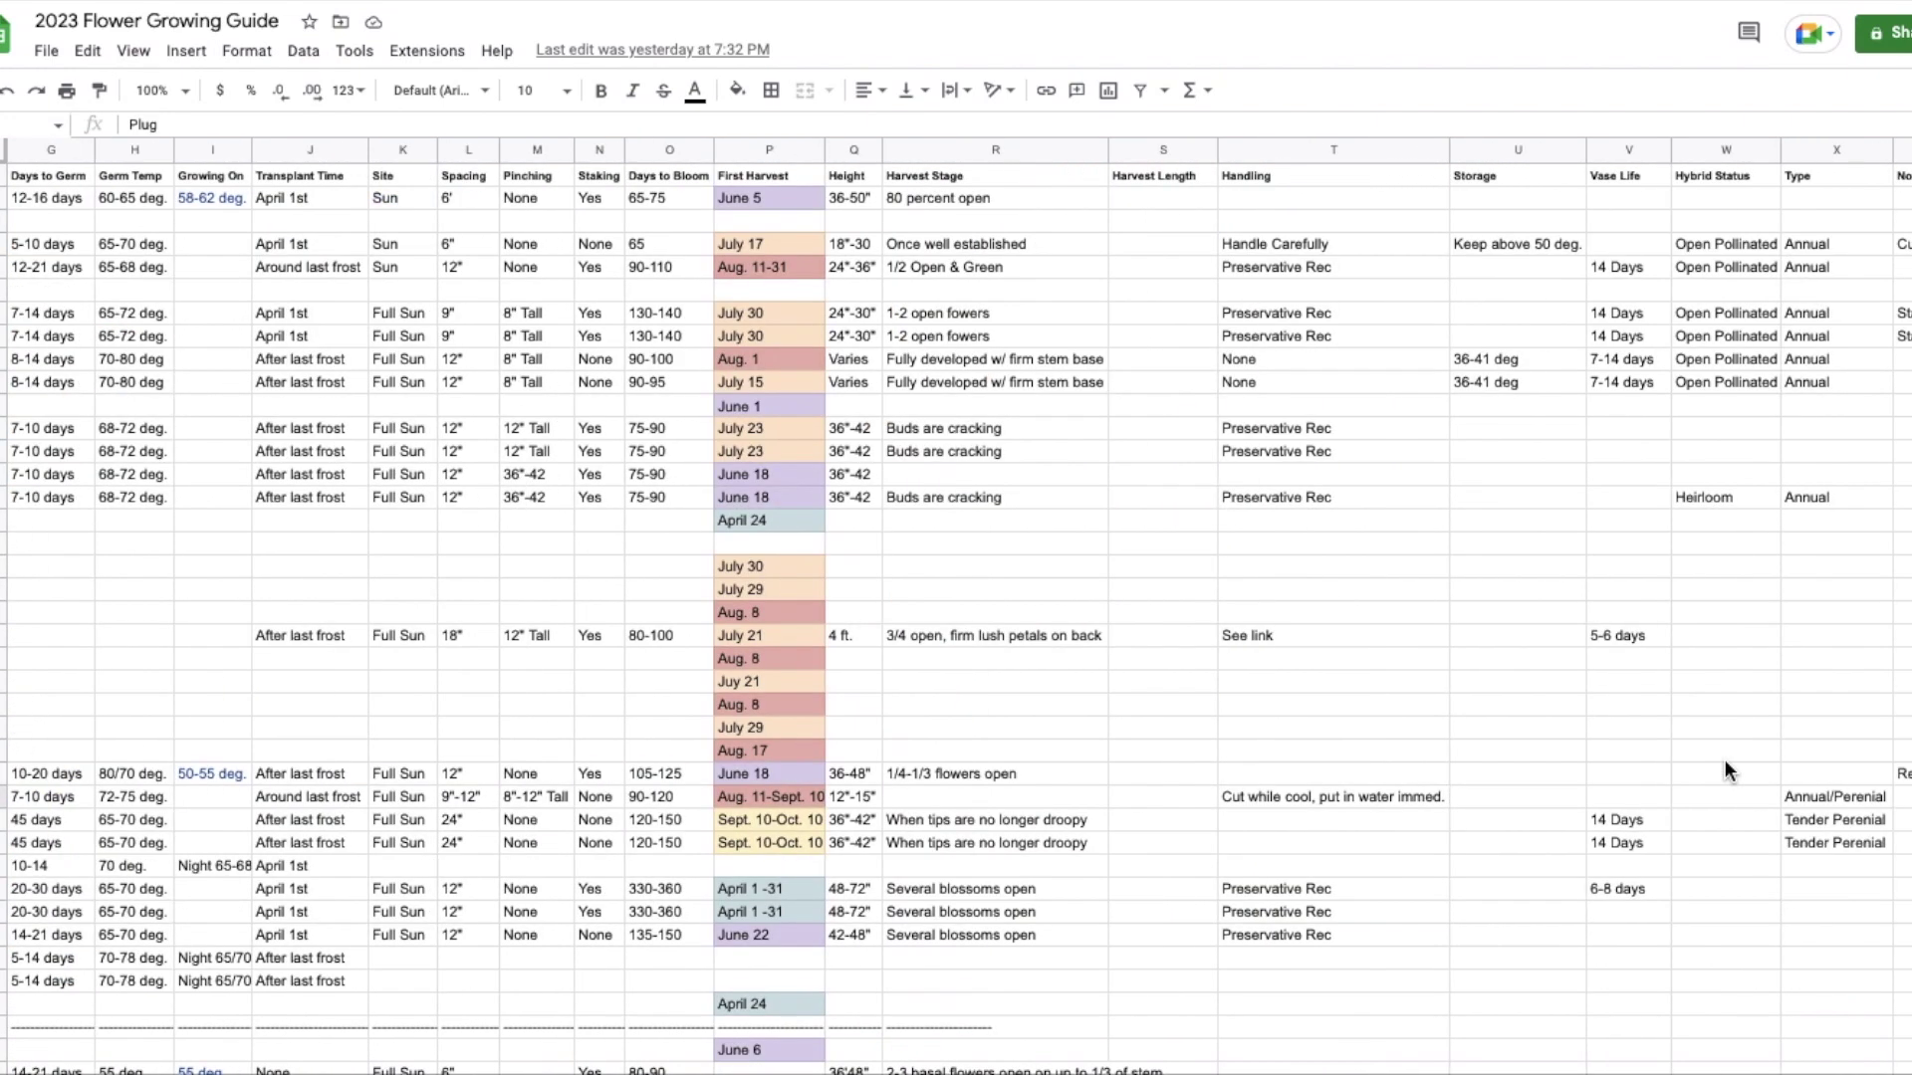
{"action": "scroll", "coordinate": [1725, 760], "scroll_direction": "left", "scroll_amount": 8}
{"action": "scroll", "coordinate": [1203, 775], "scroll_direction": "down", "scroll_amount": 4}
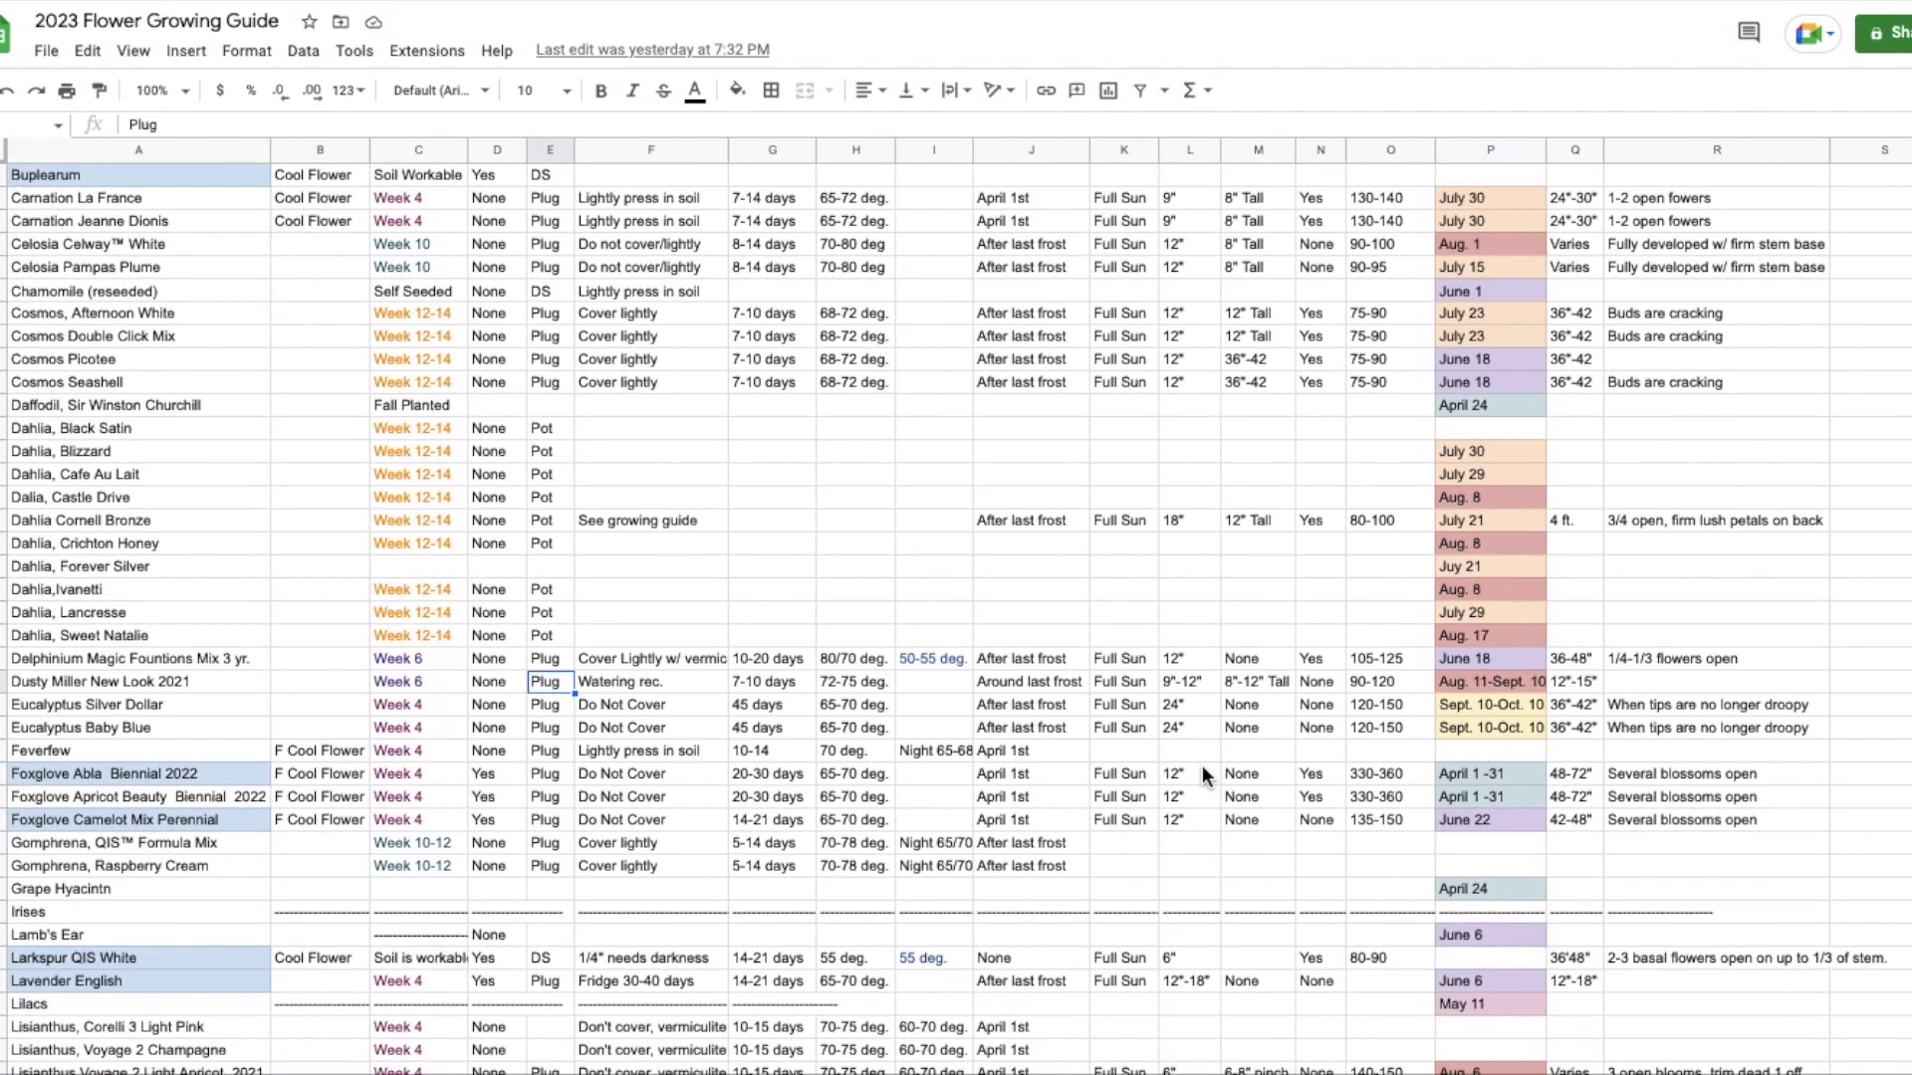
{"action": "scroll", "coordinate": [1203, 775], "scroll_direction": "up", "scroll_amount": 4}
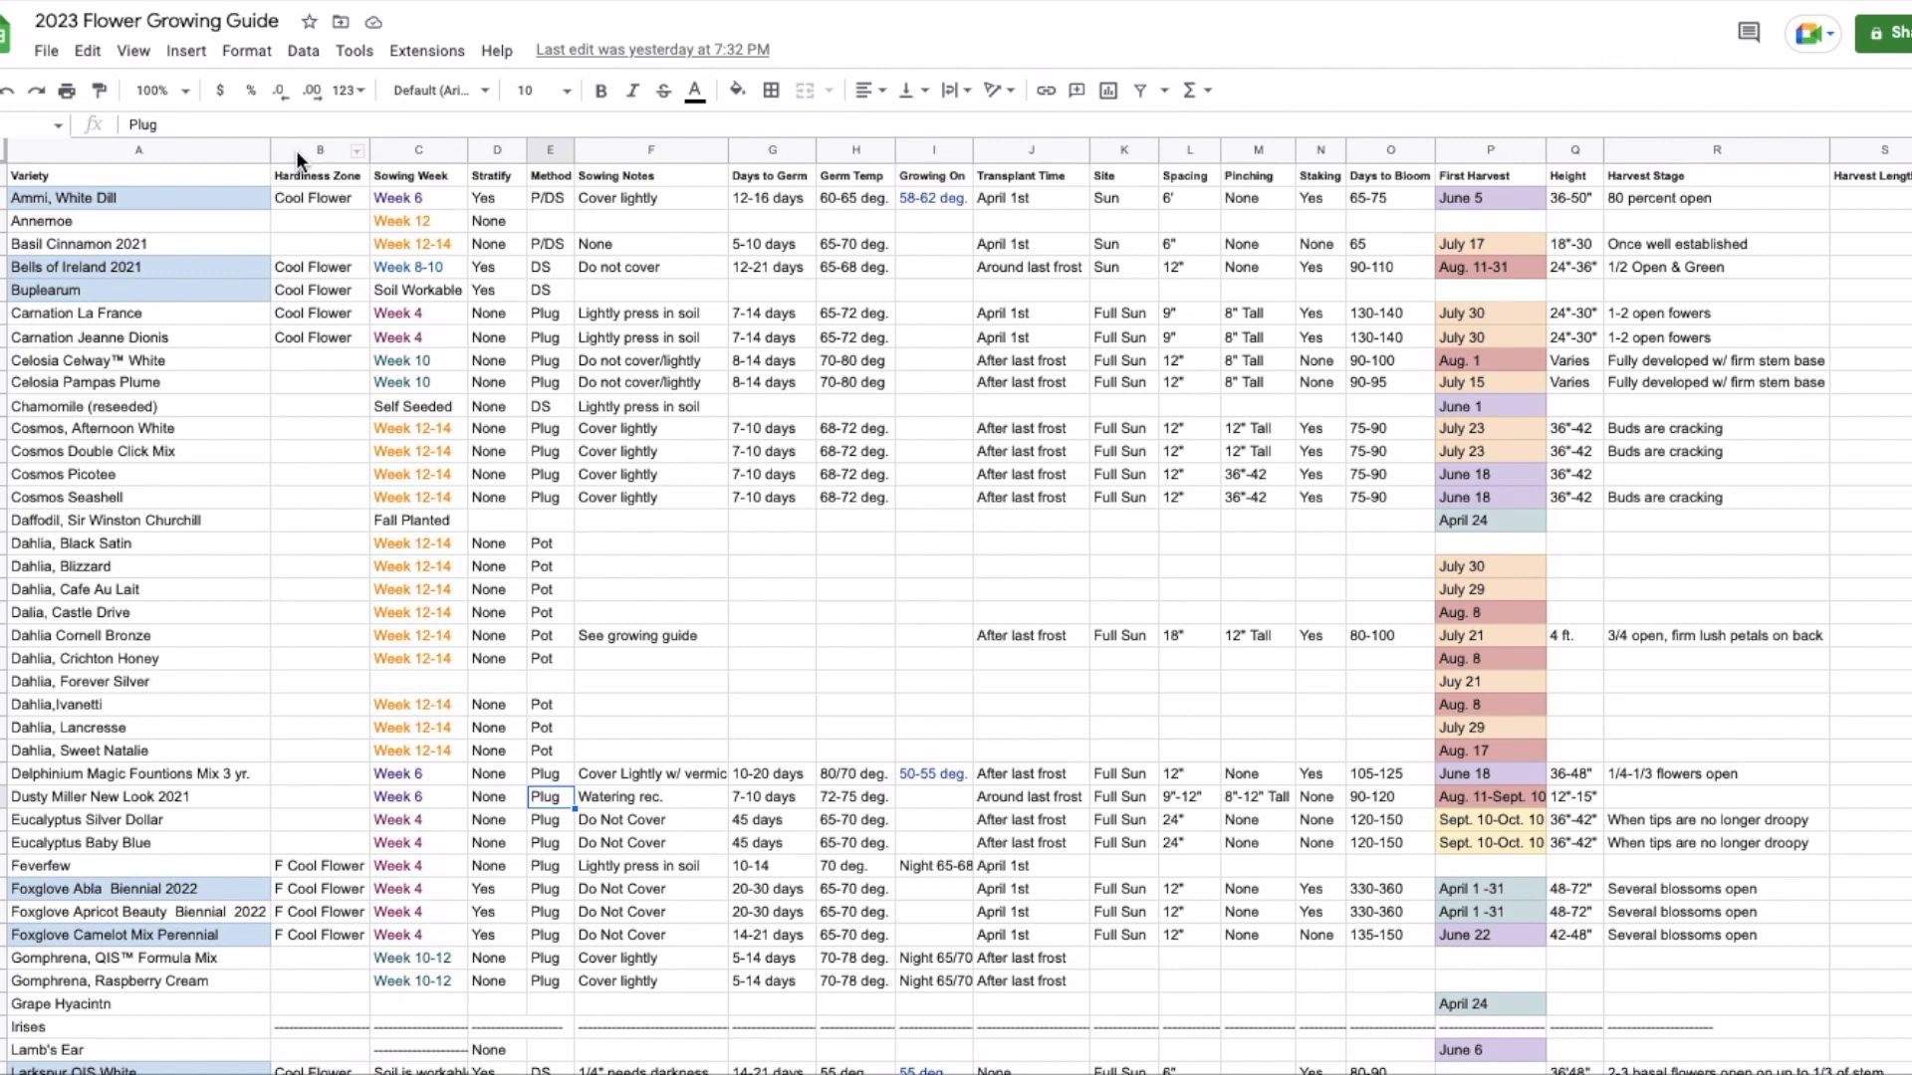
{"action": "key", "text": "ctrl+z"}
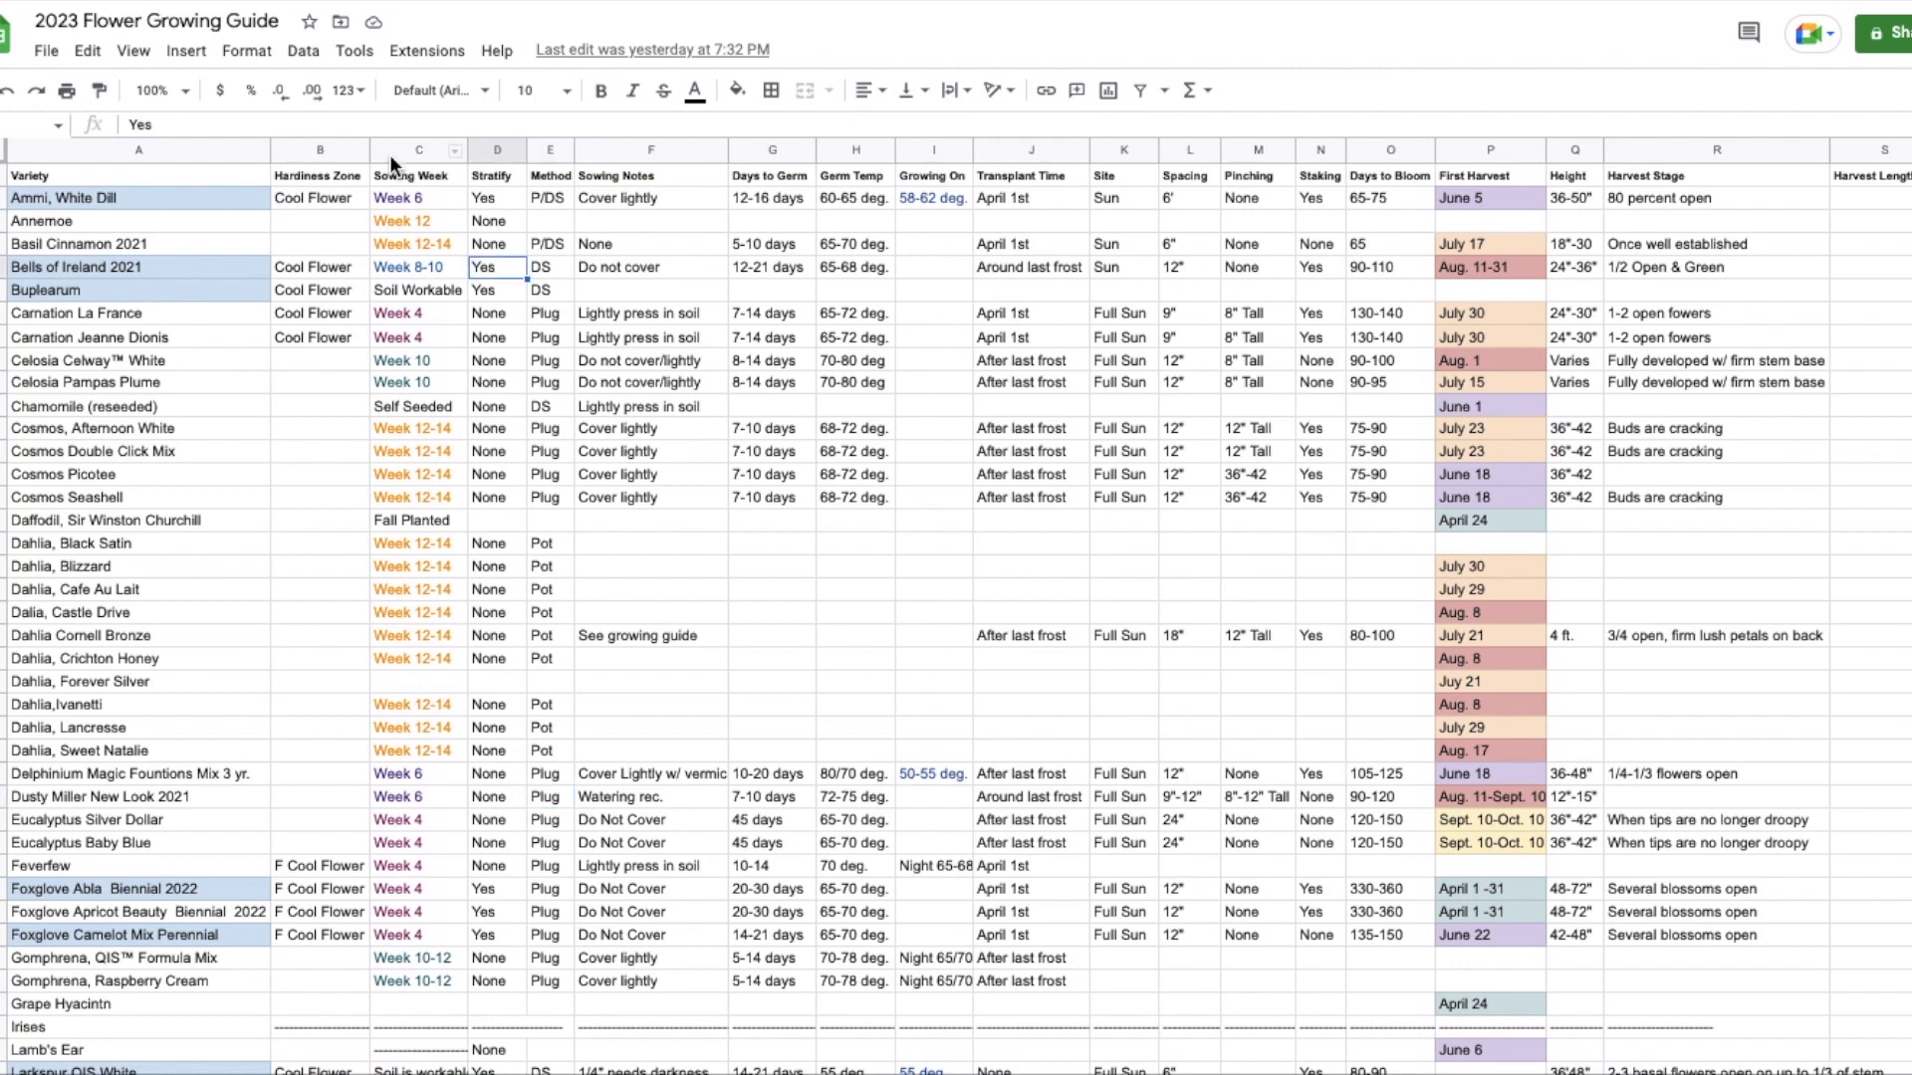
{"action": "left_click", "coordinate": [395, 178]}
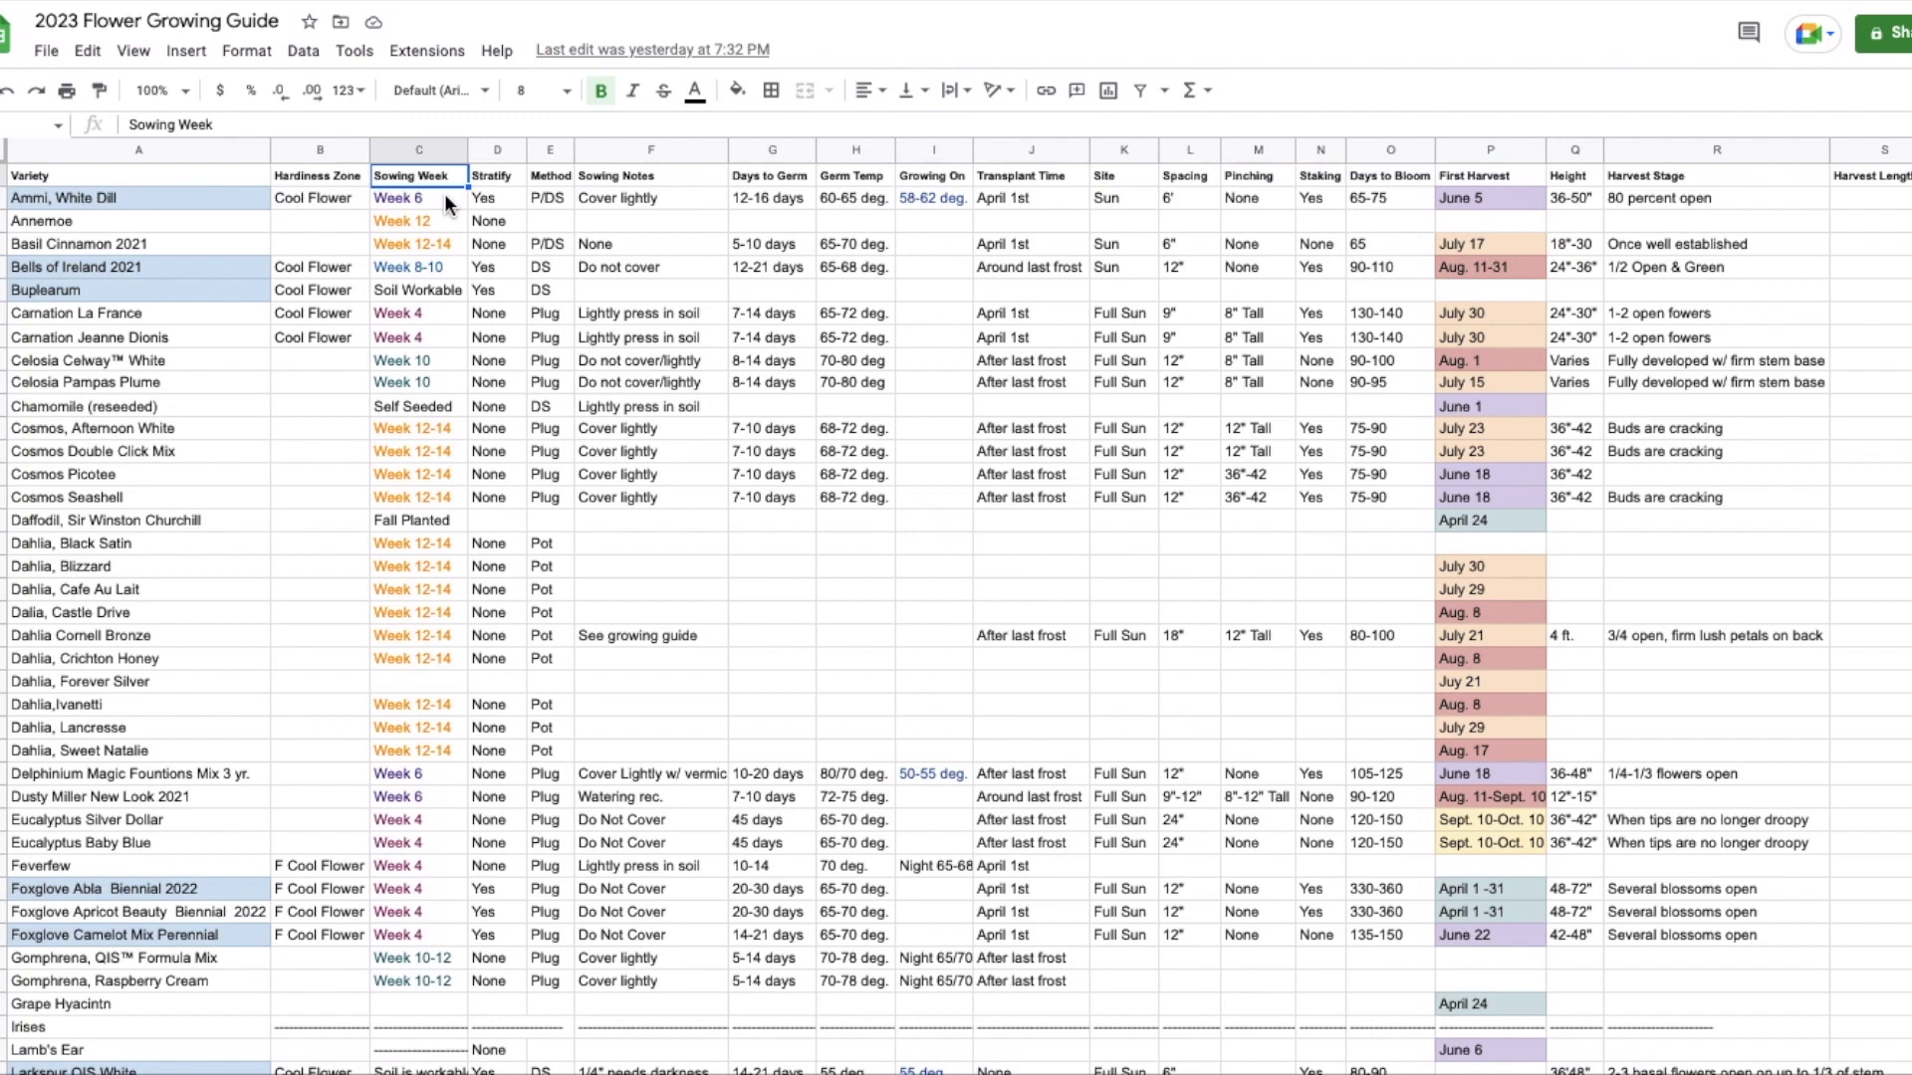
{"action": "left_click", "coordinate": [444, 195]}
{"action": "left_click", "coordinate": [433, 147]}
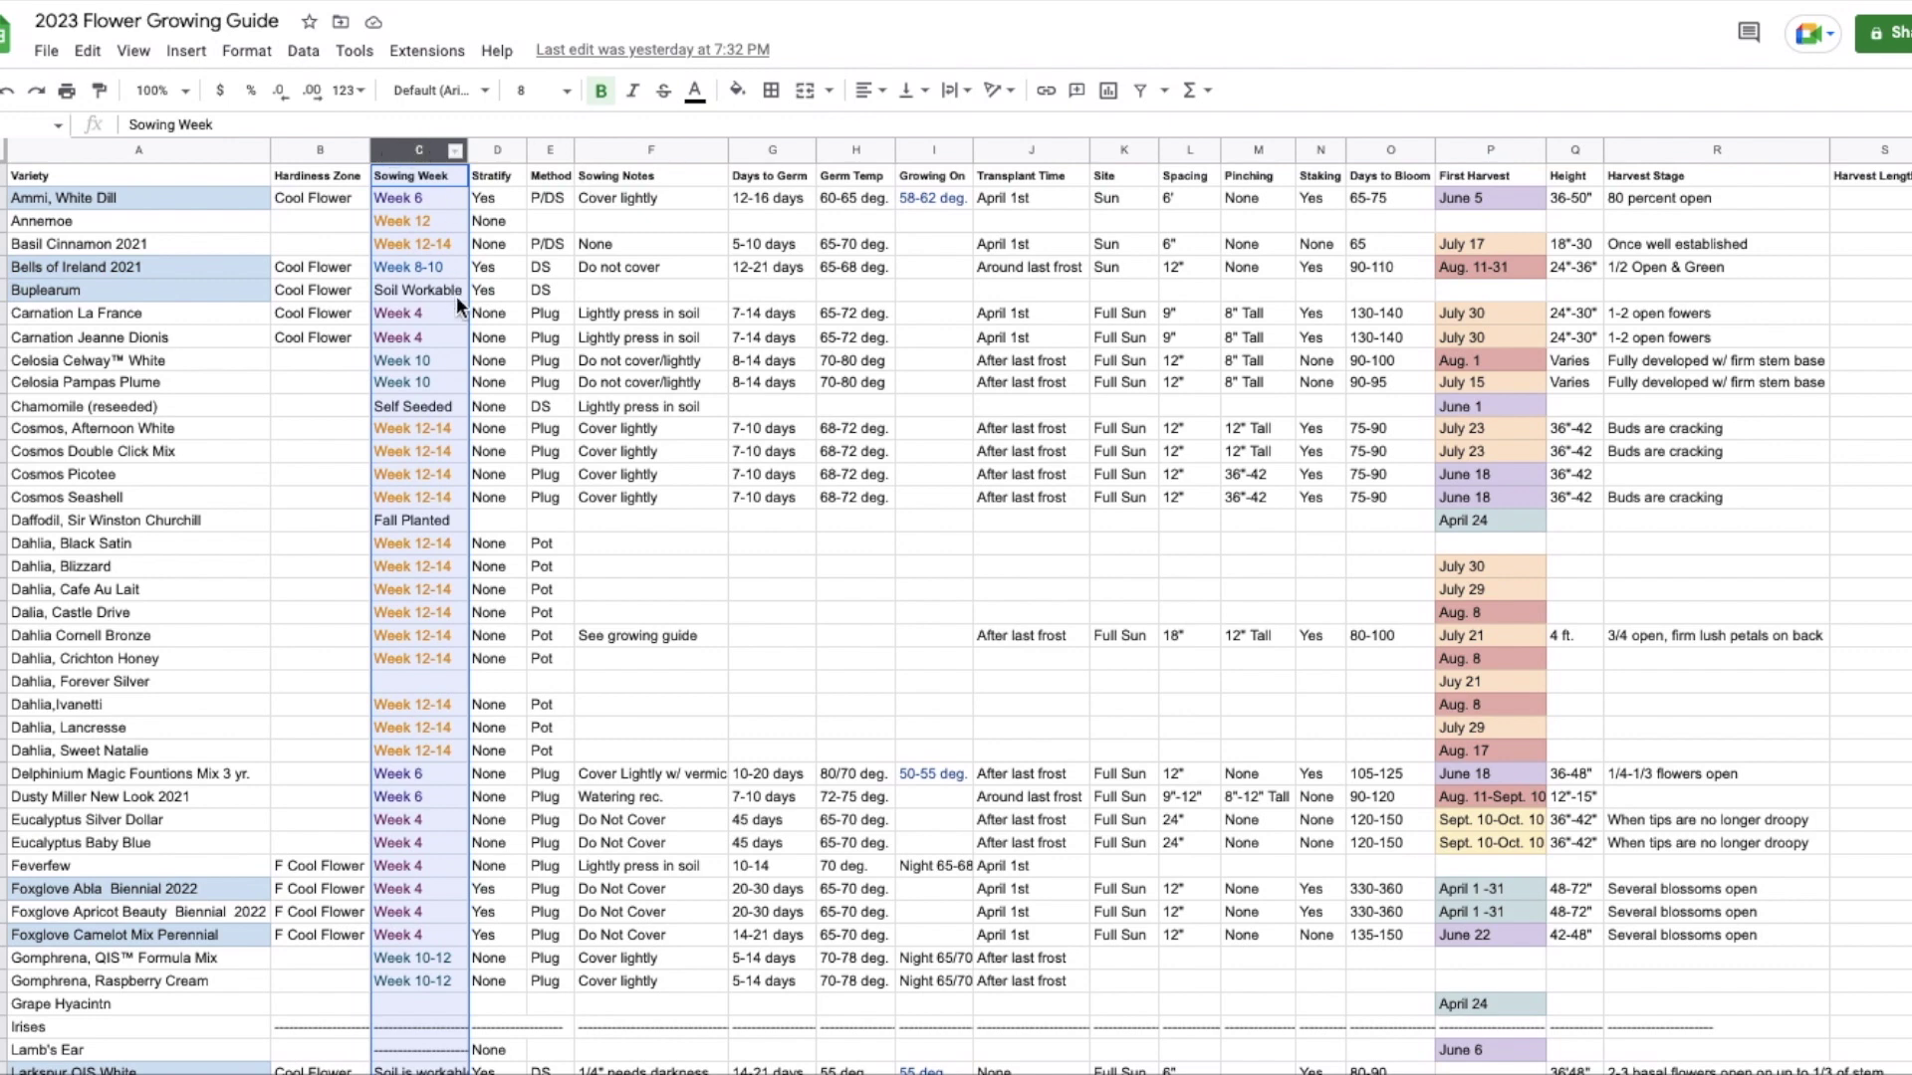
{"action": "left_click", "coordinate": [434, 311]}
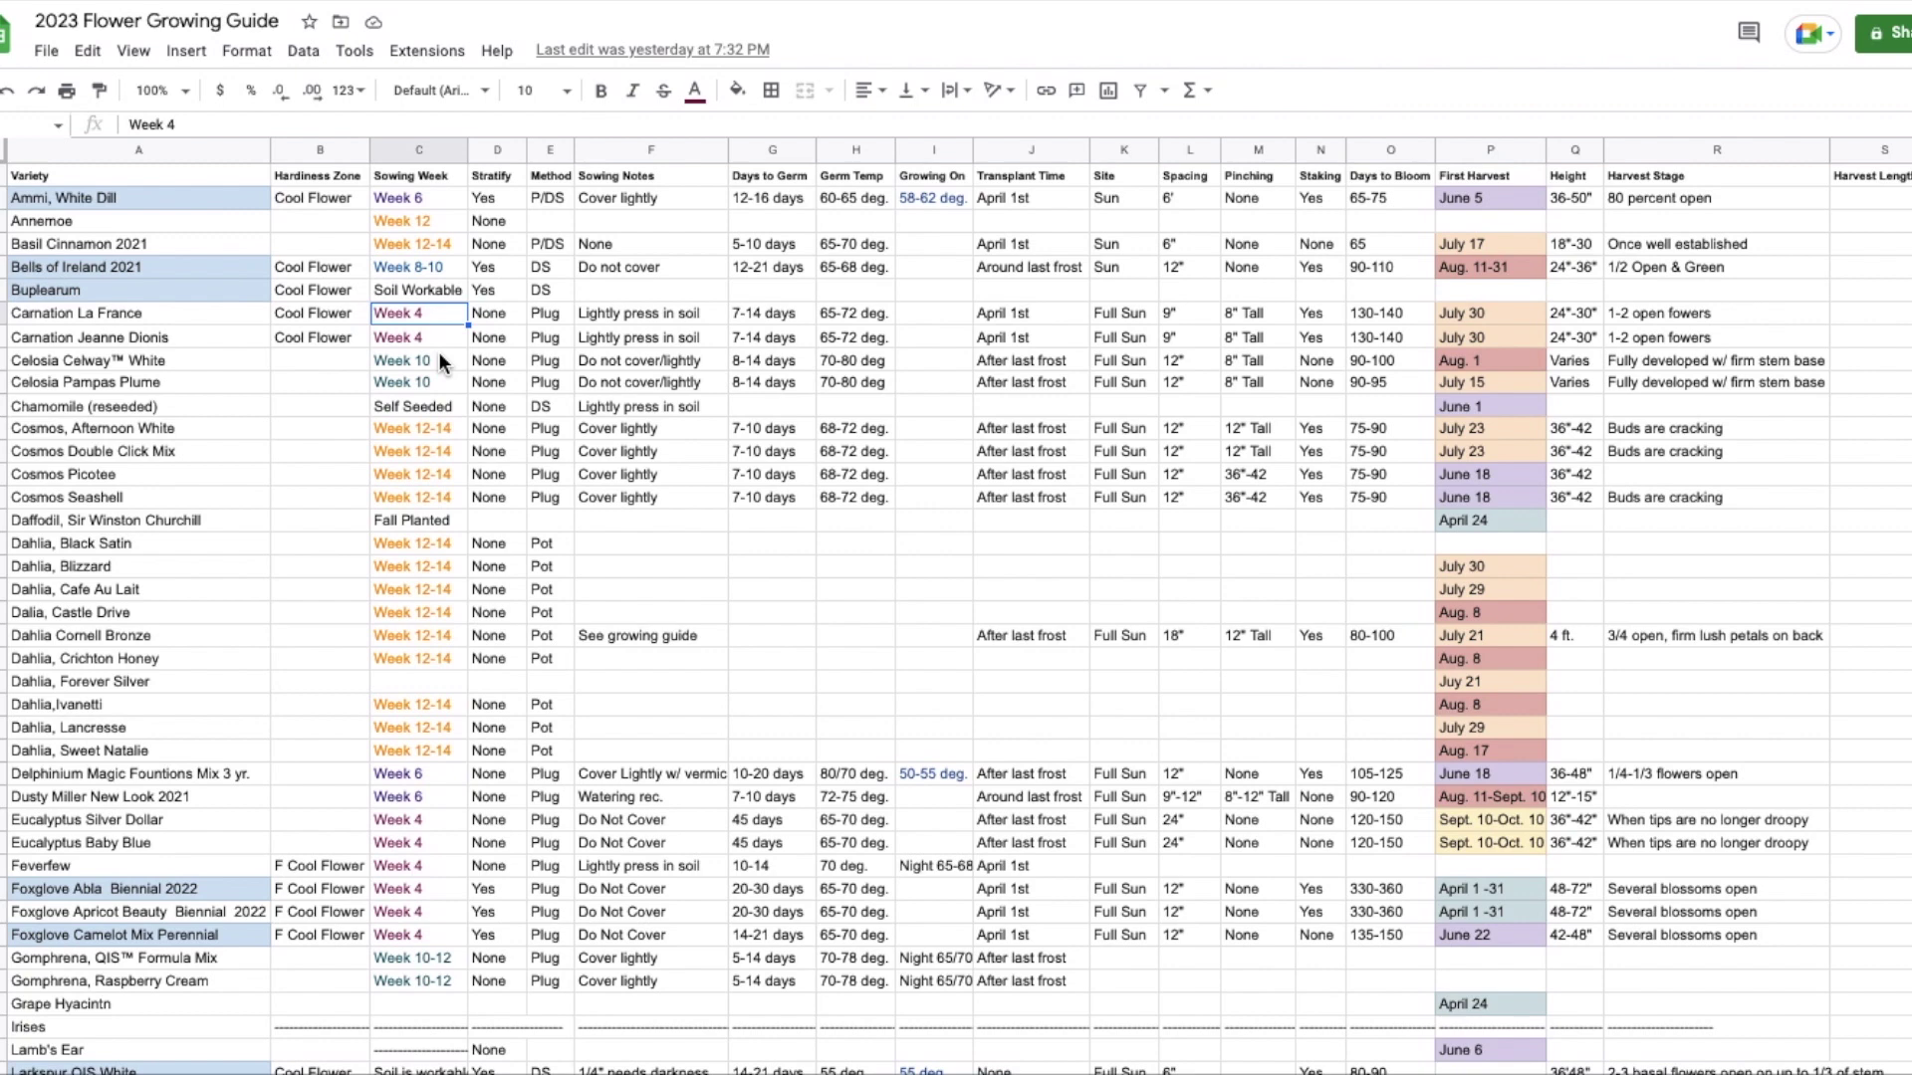
{"action": "left_click", "coordinate": [480, 147]}
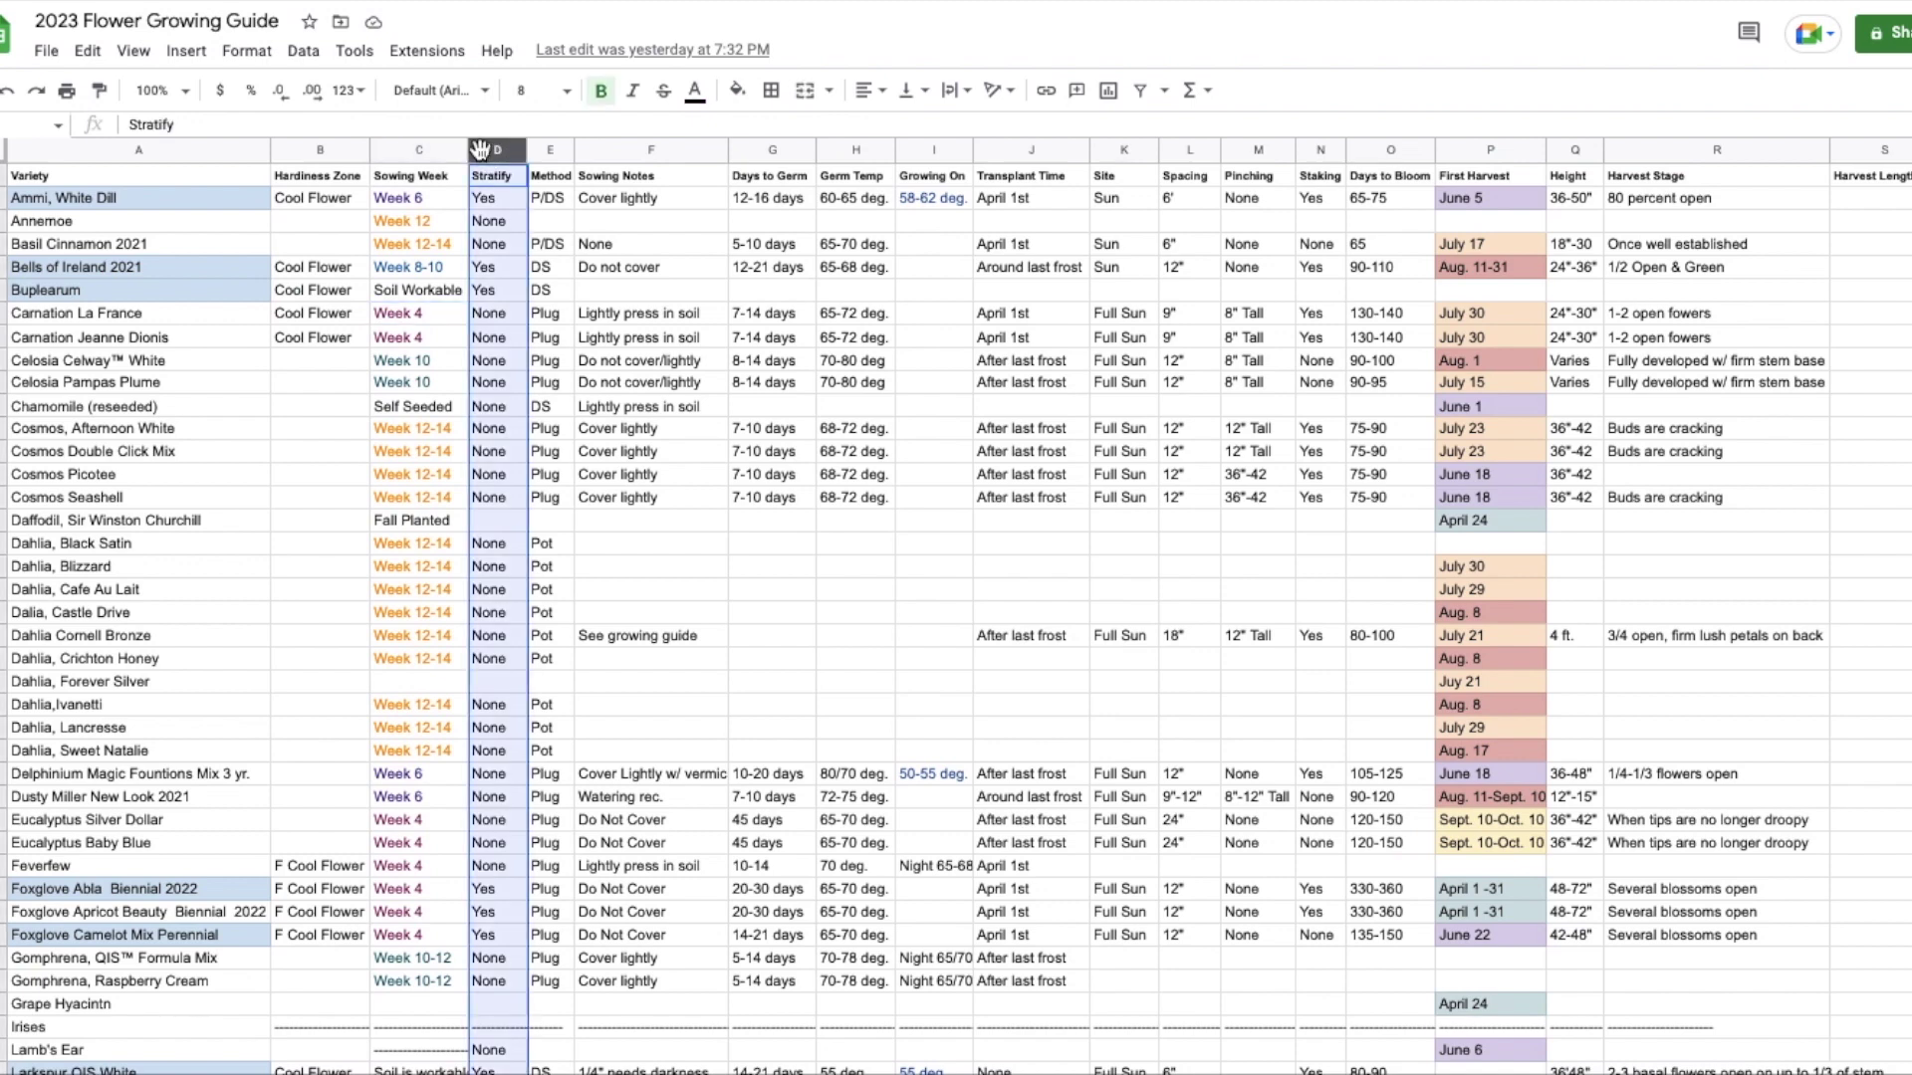
{"action": "left_click", "coordinate": [549, 198]}
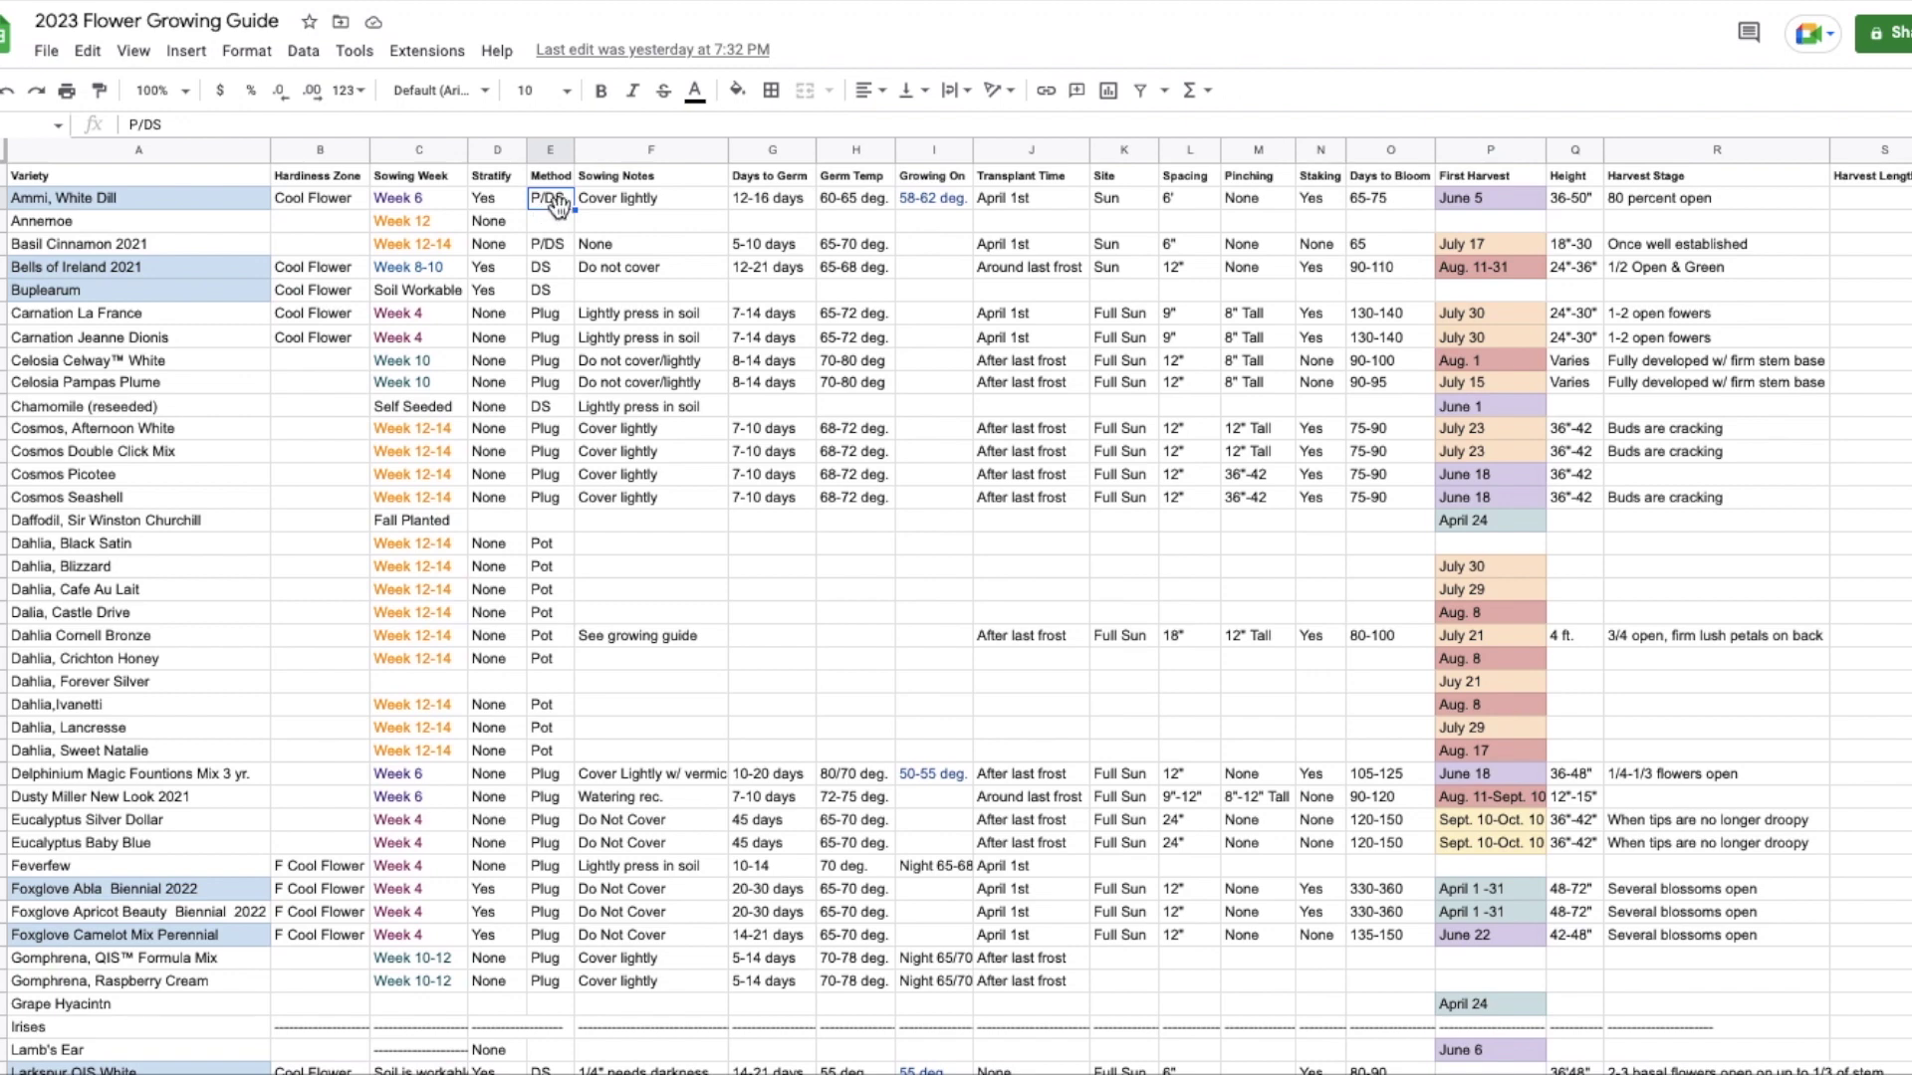
{"action": "left_click", "coordinate": [619, 150]}
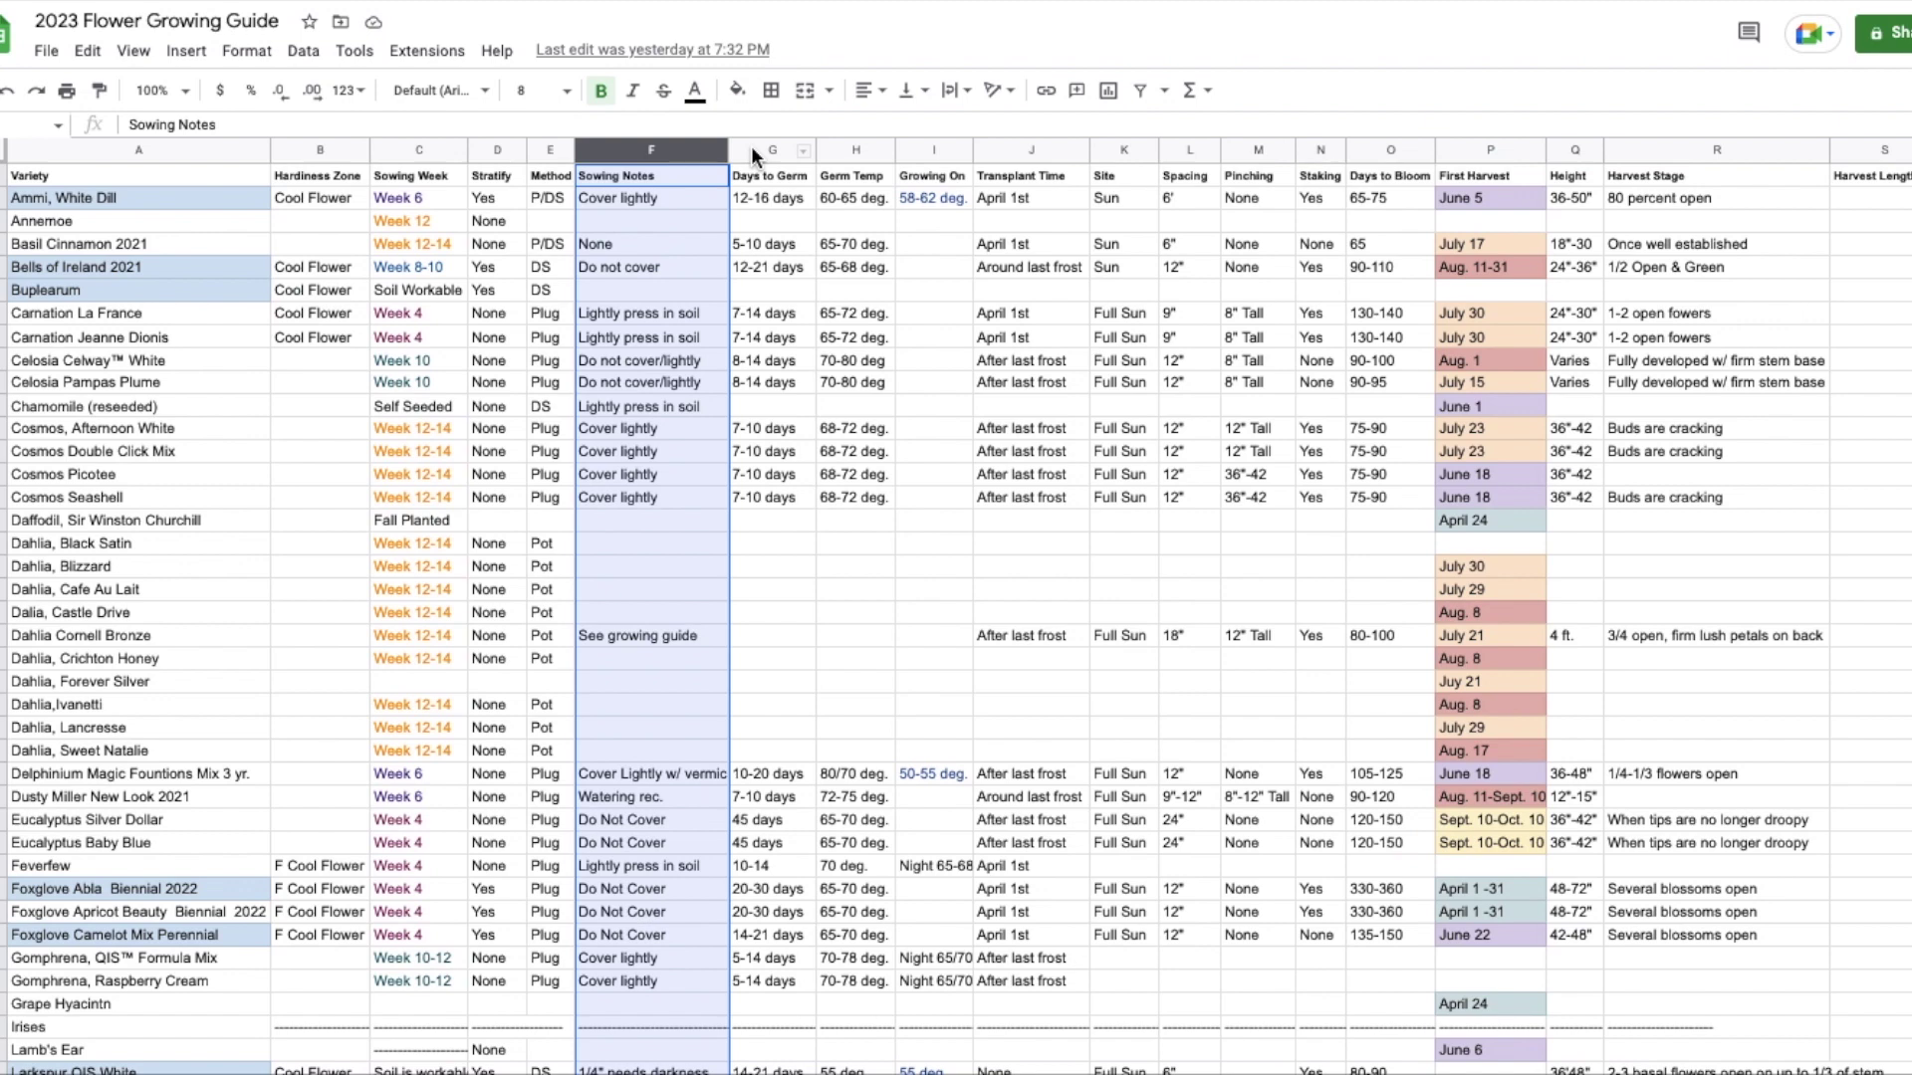
{"action": "left_click", "coordinate": [834, 149]}
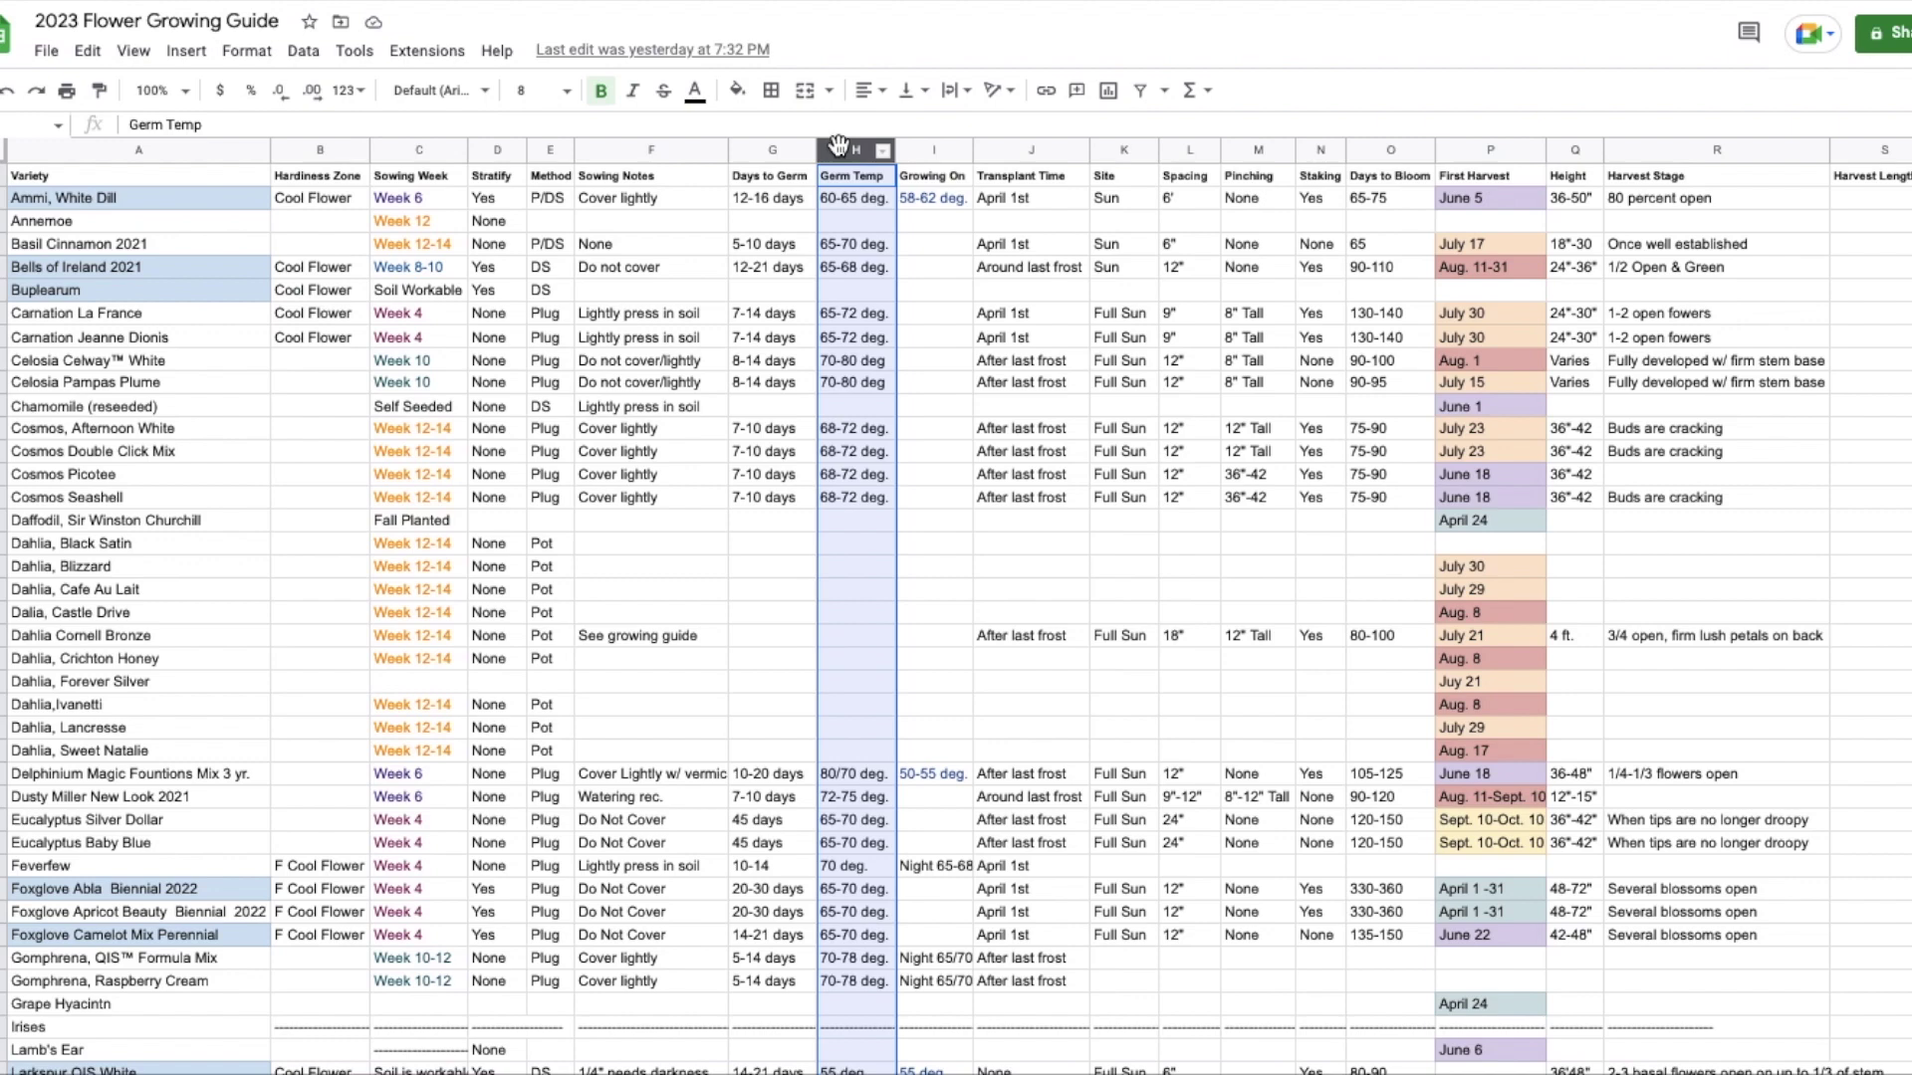
{"action": "left_click", "coordinate": [932, 774]}
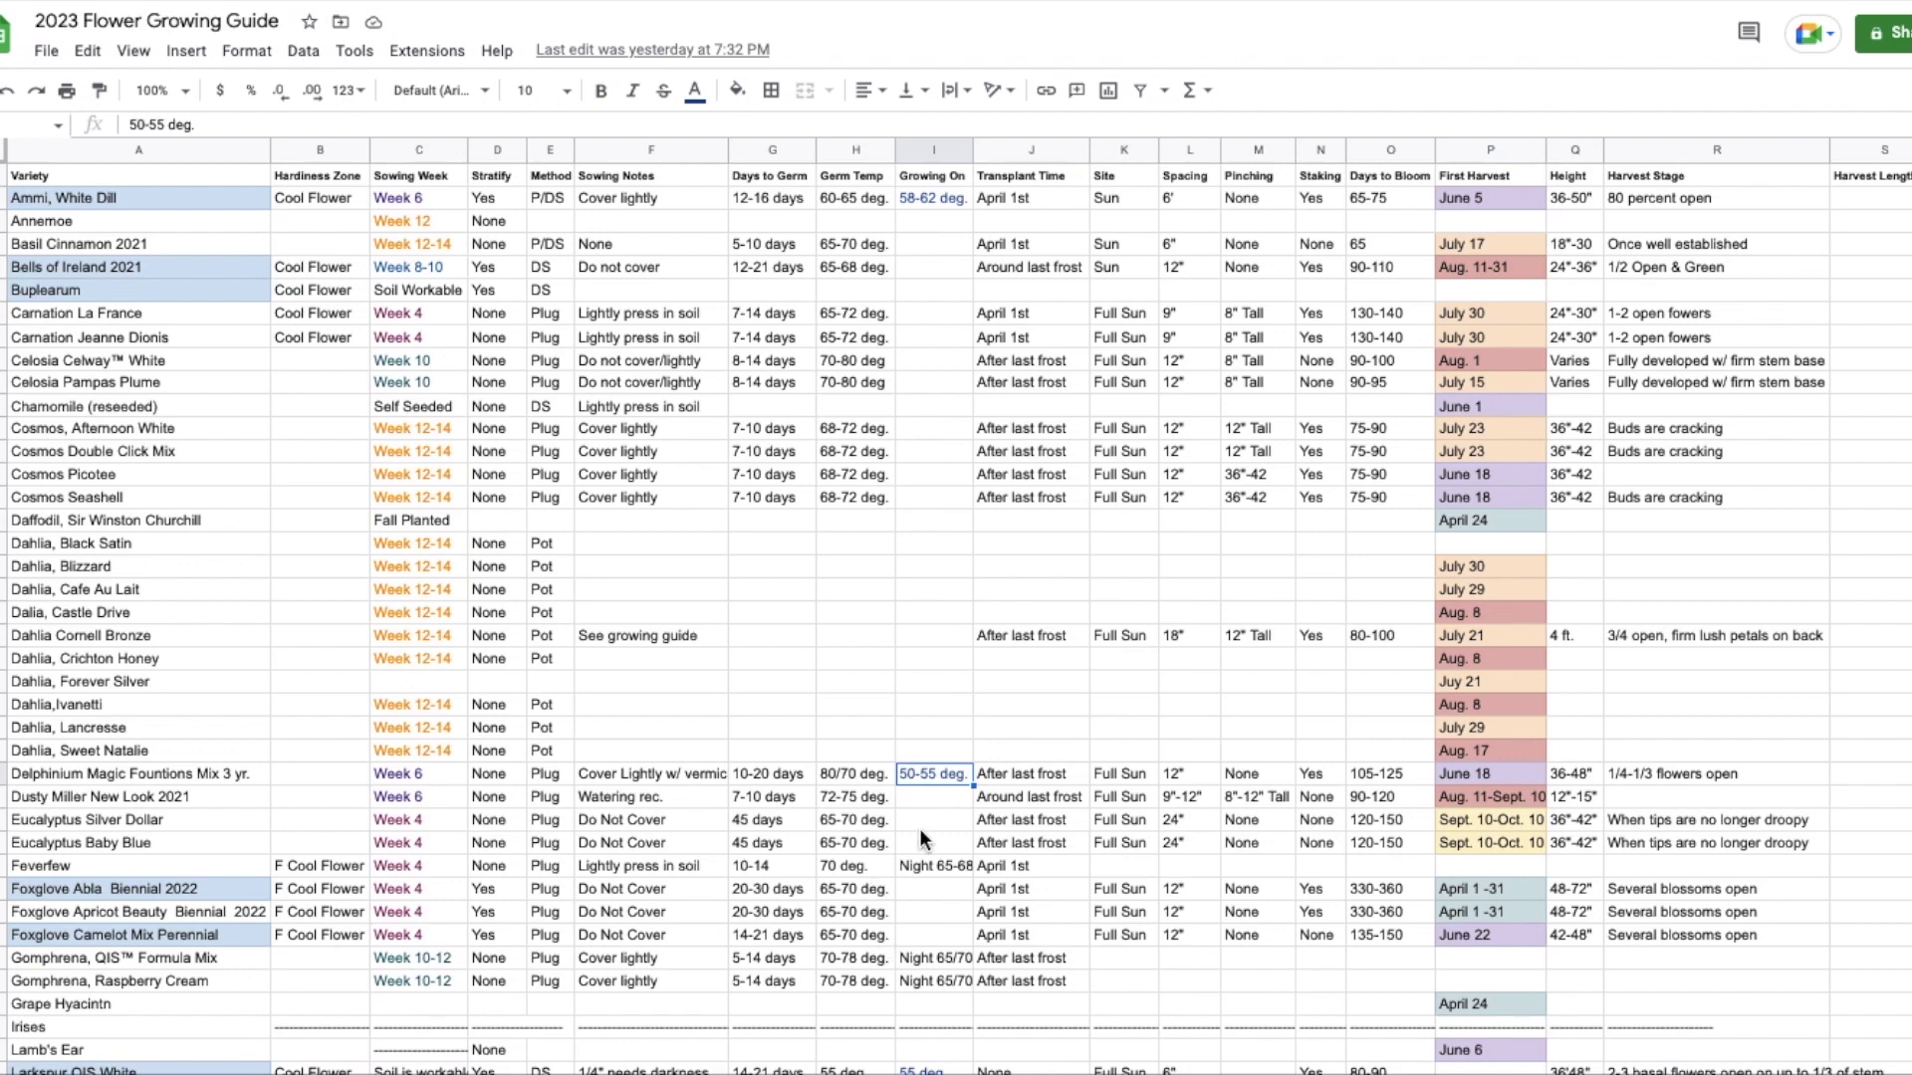
{"action": "left_click", "coordinate": [934, 150]}
{"action": "left_click", "coordinate": [1031, 150]}
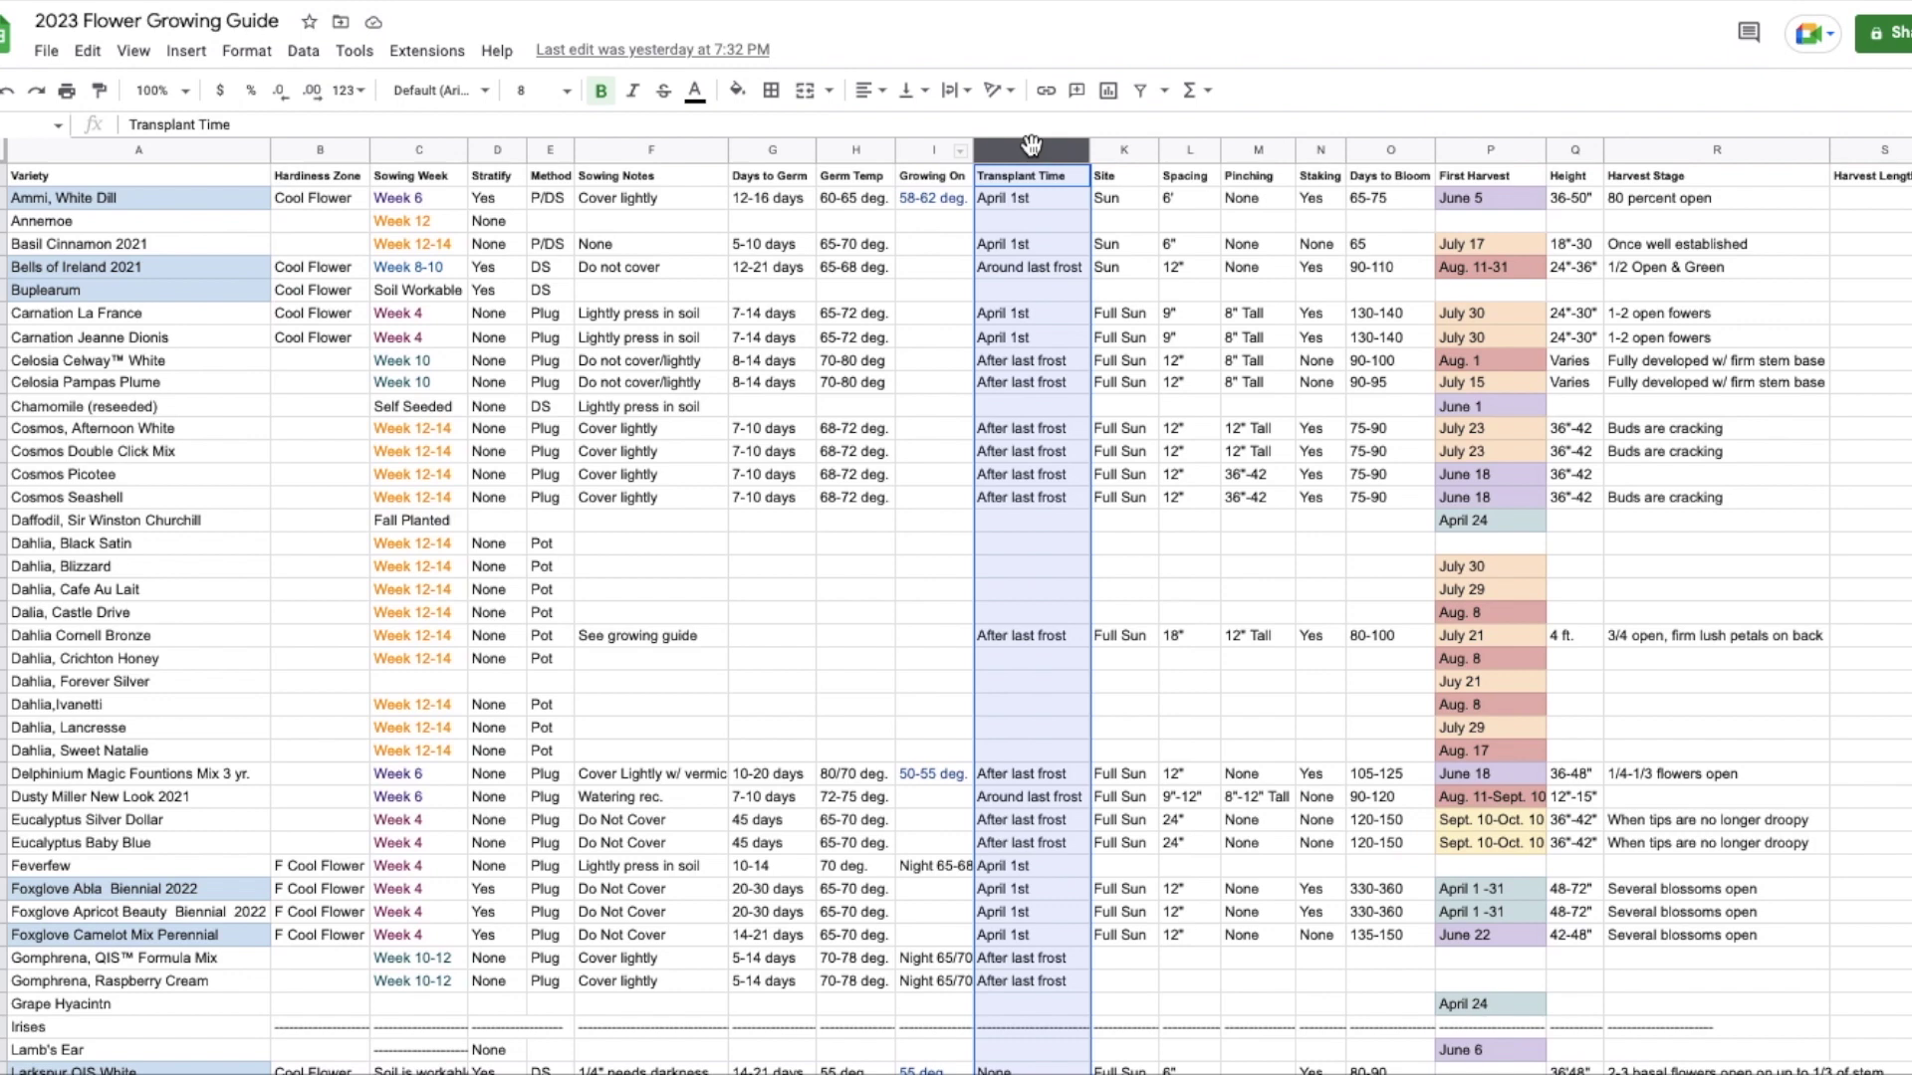
{"action": "left_click", "coordinate": [1115, 150]}
{"action": "left_click", "coordinate": [1181, 150]}
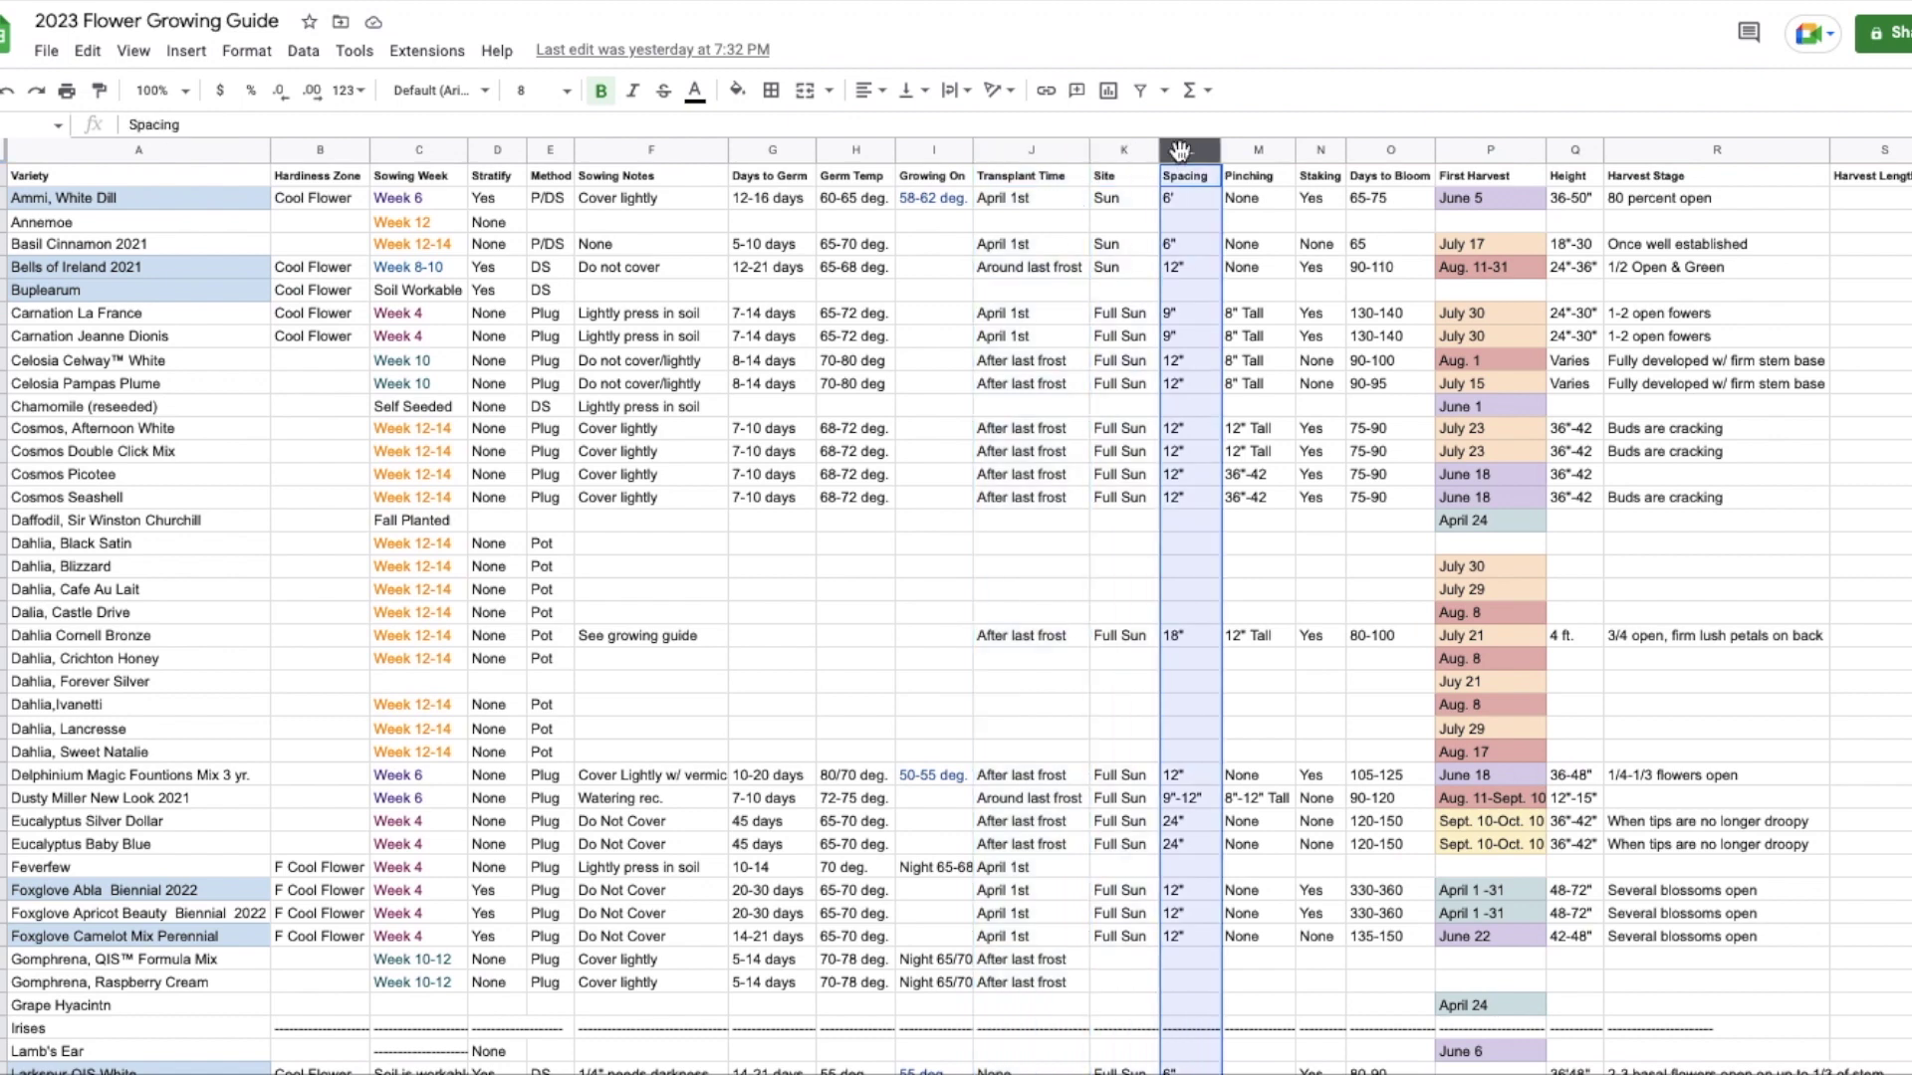
{"action": "left_click", "coordinate": [1242, 150]}
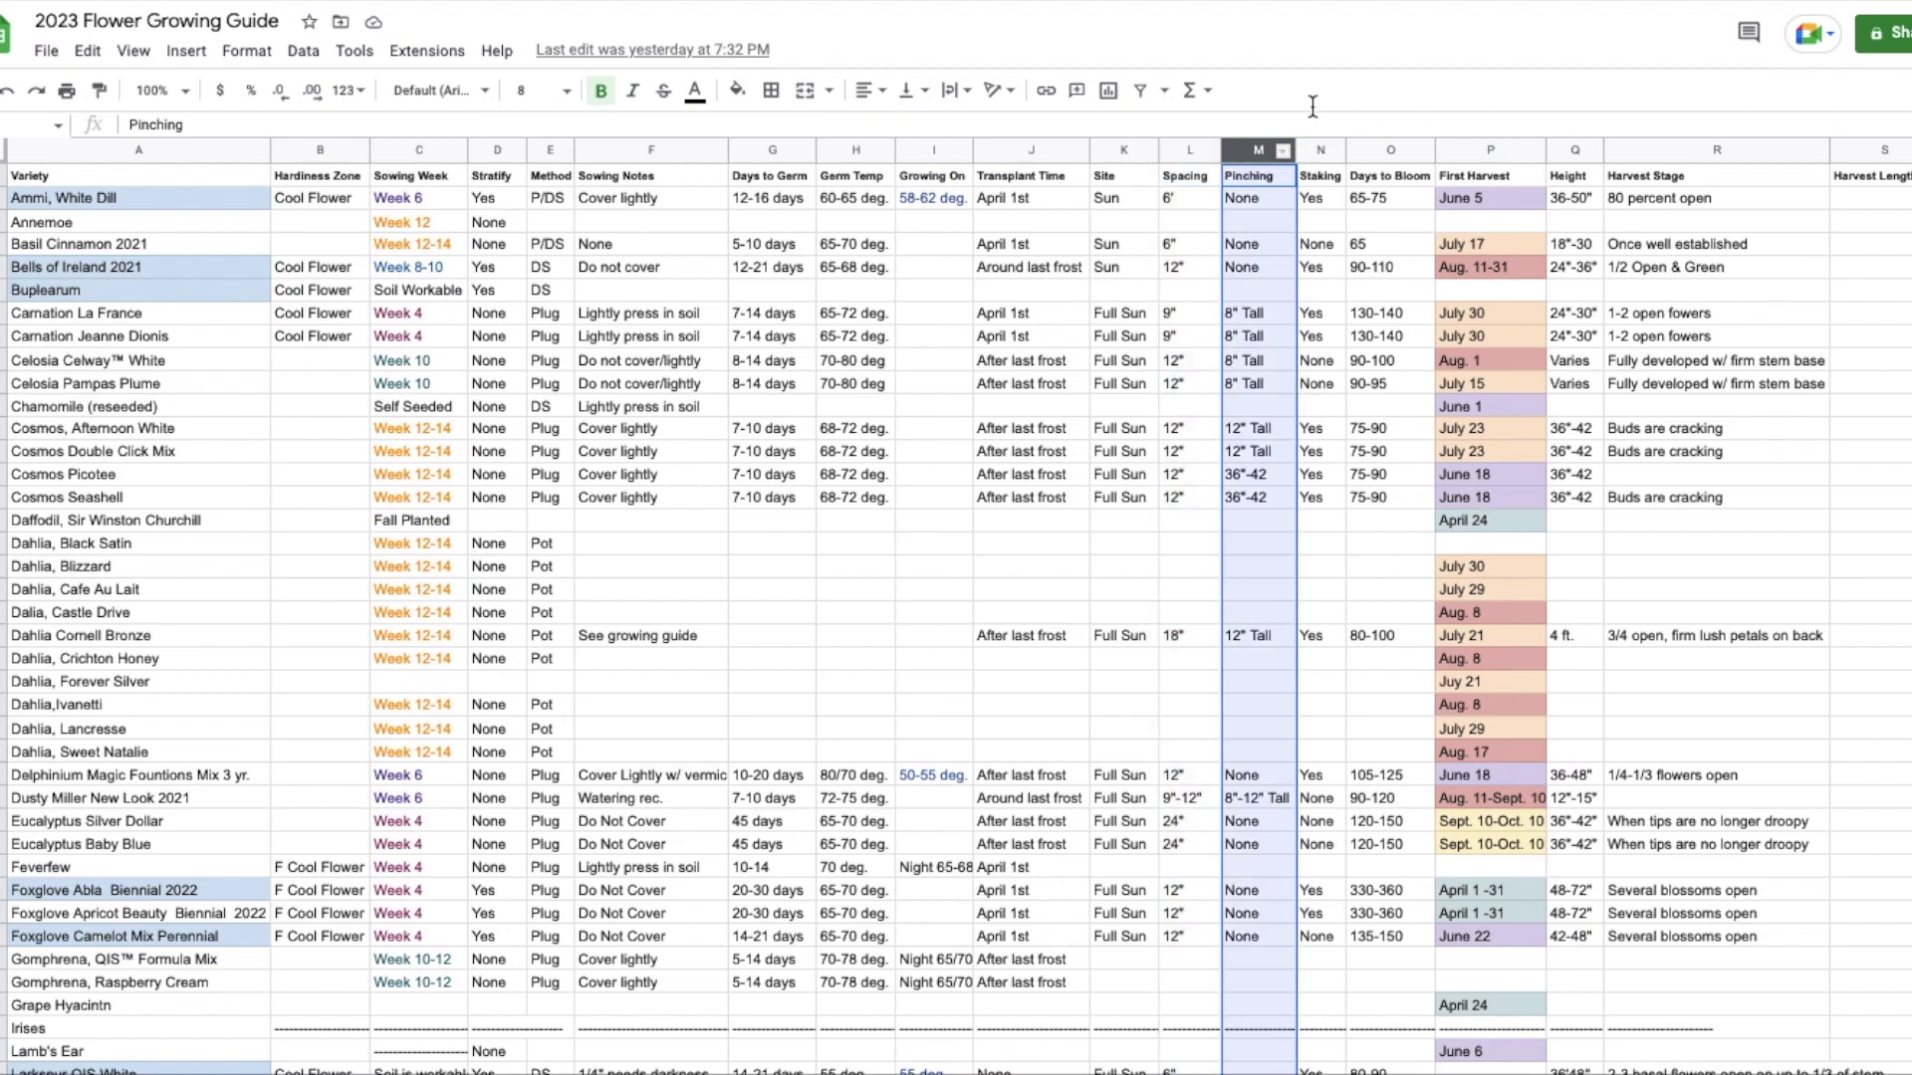
{"action": "left_click", "coordinate": [1320, 148]}
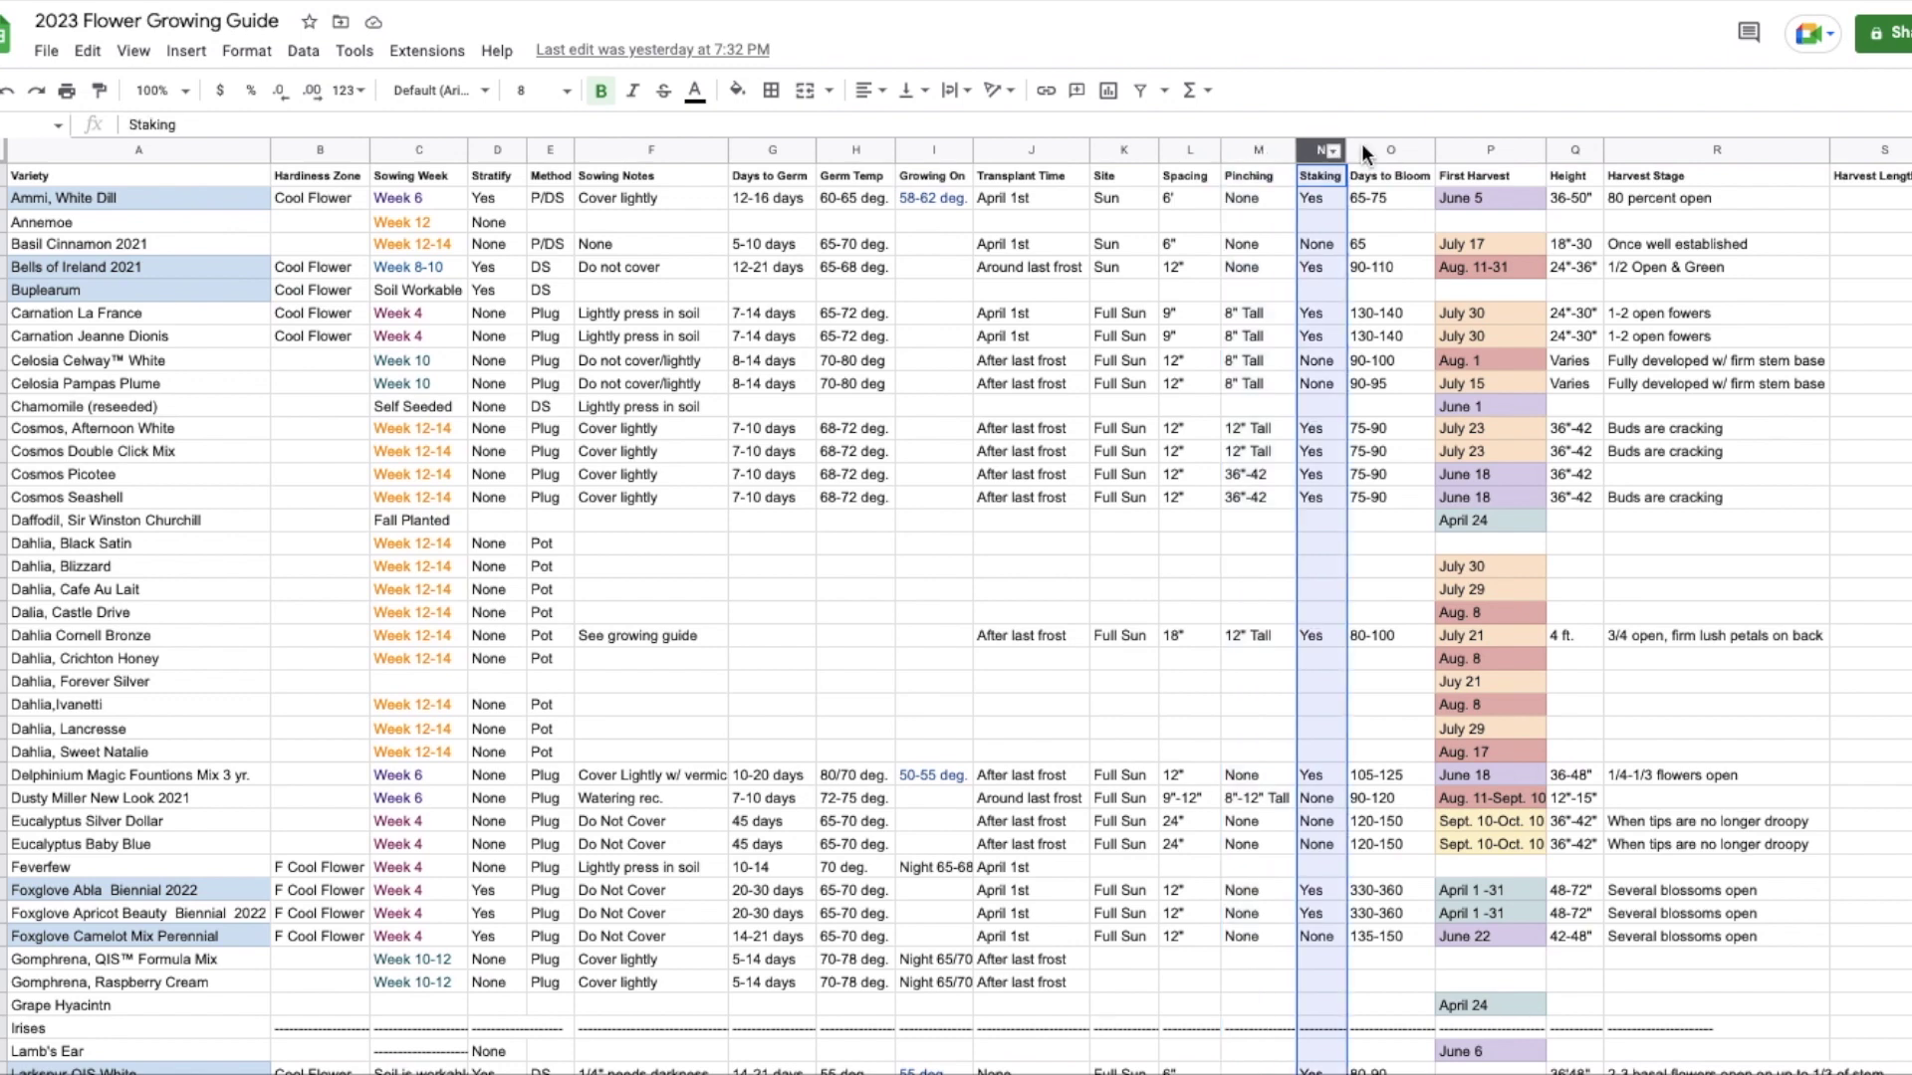
{"action": "left_click", "coordinate": [1371, 147]}
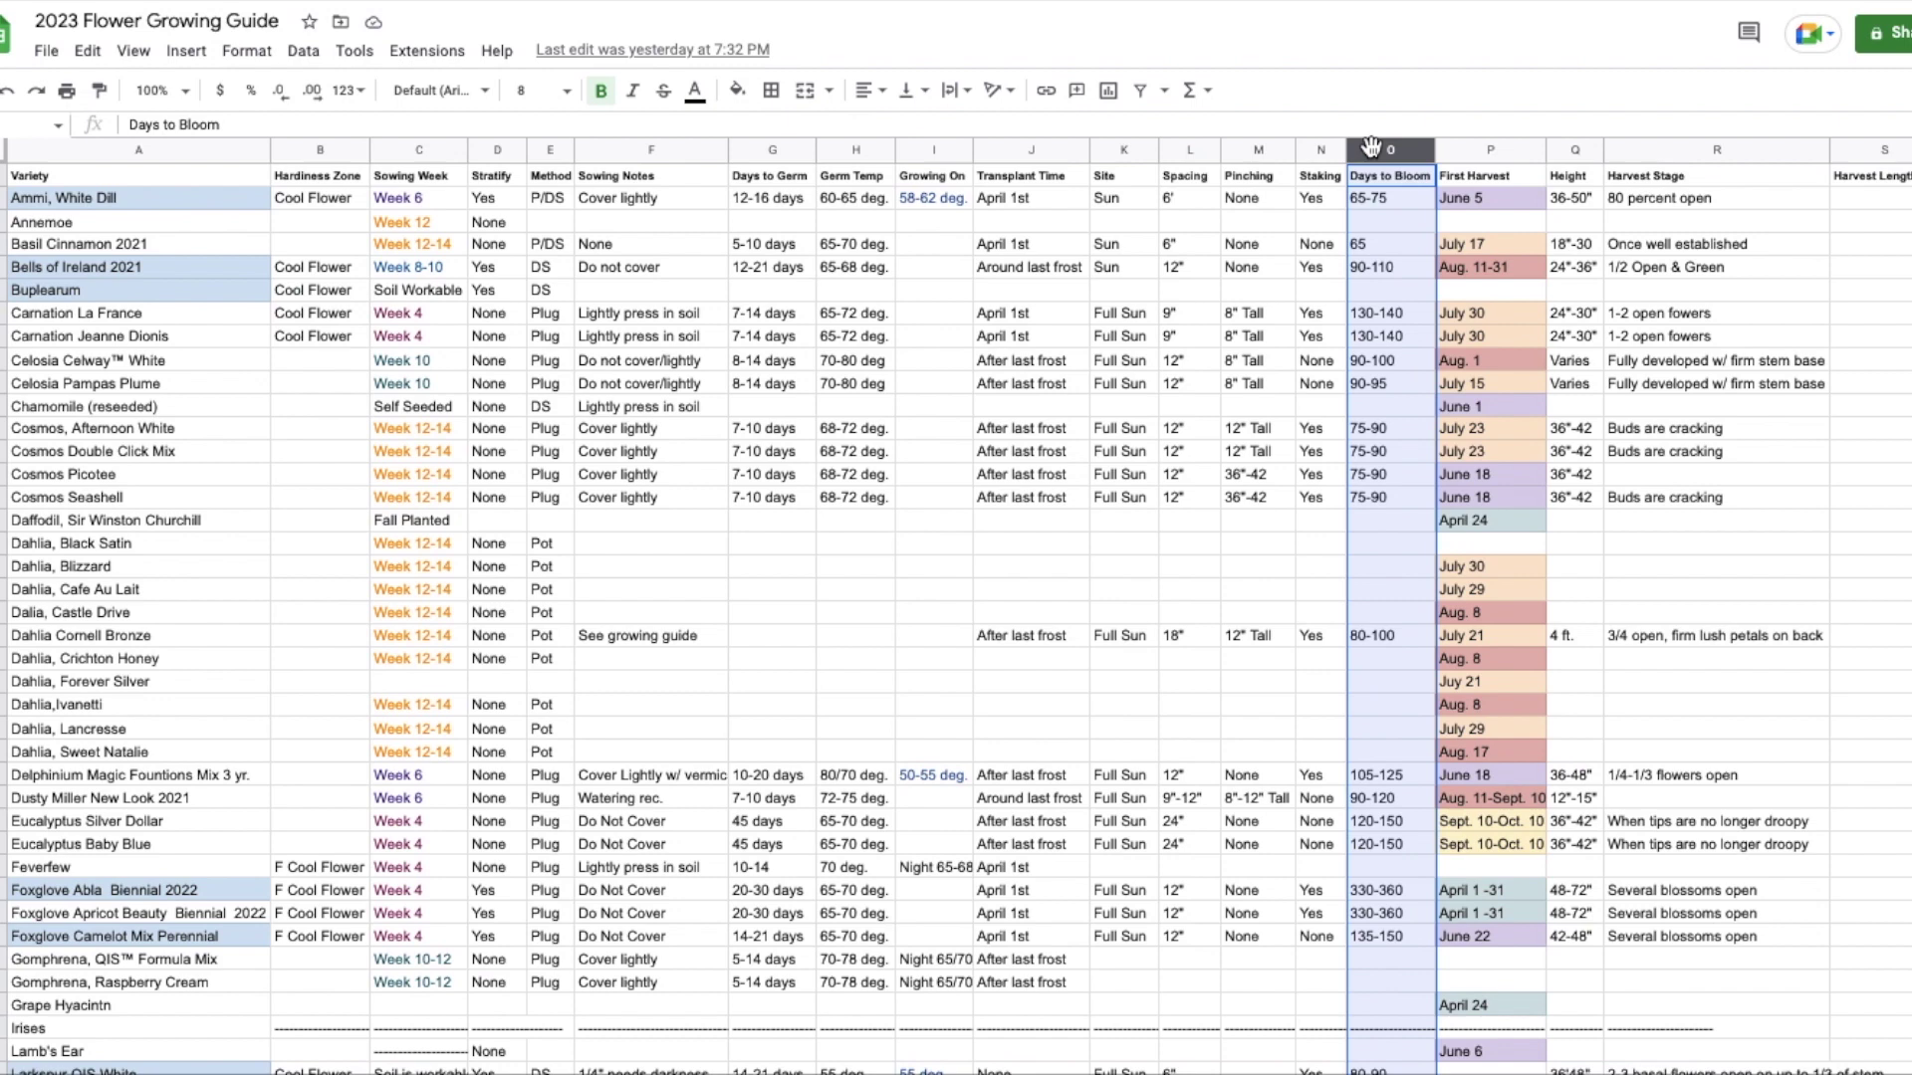
{"action": "left_click", "coordinate": [1462, 147]}
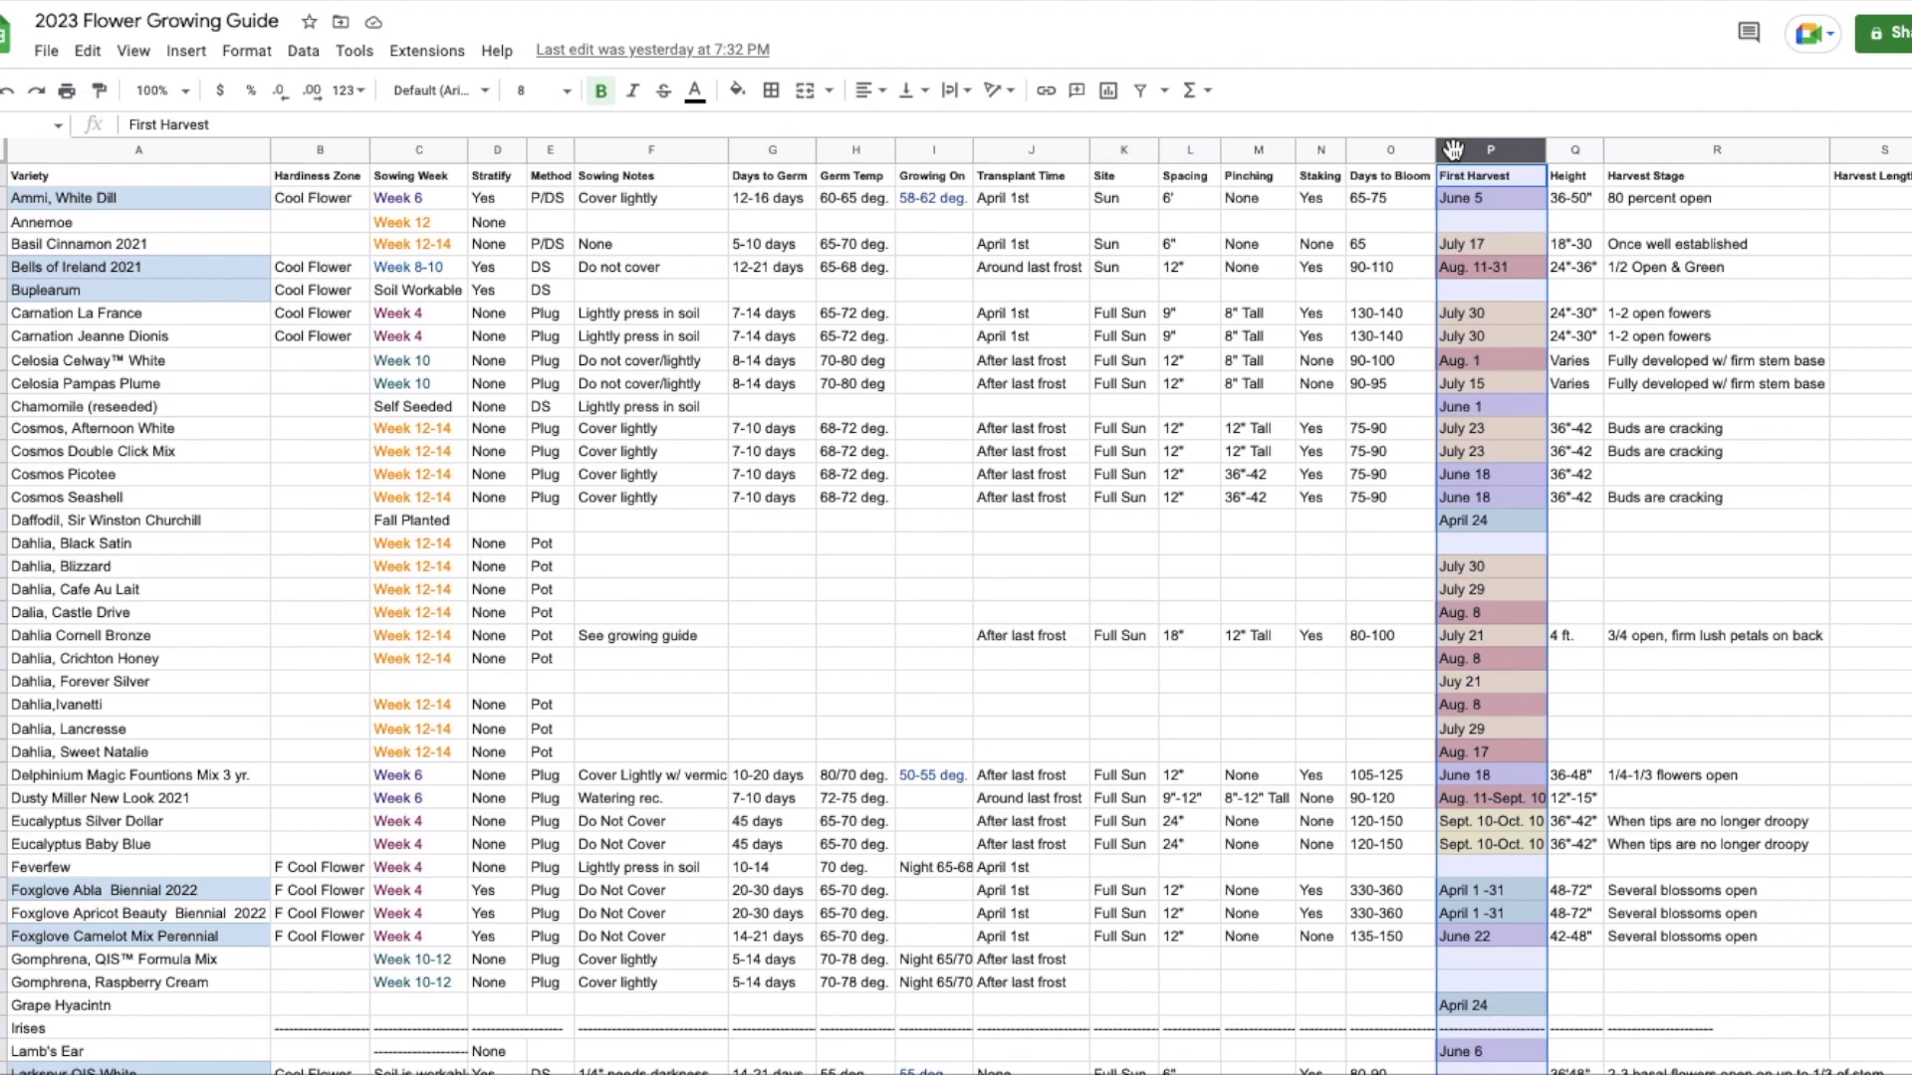
{"action": "left_click", "coordinate": [1365, 148]}
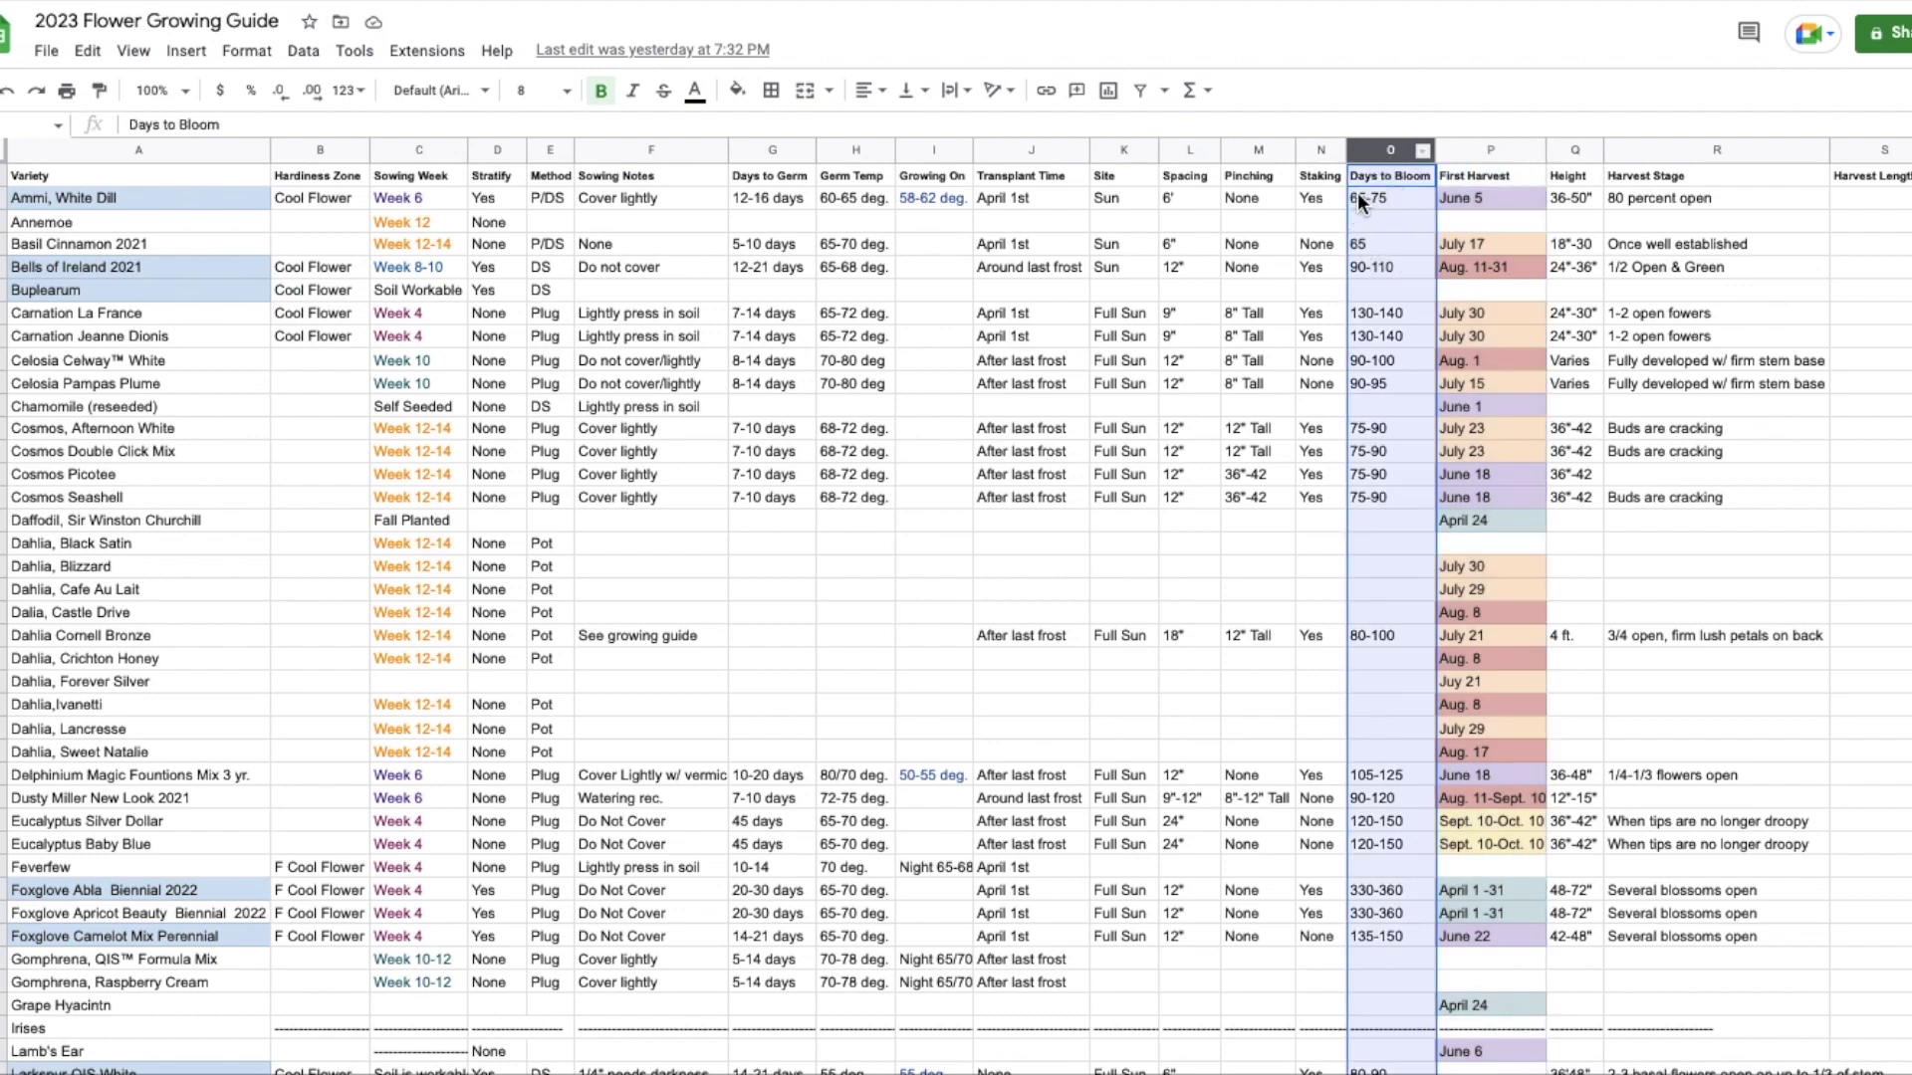
{"action": "left_click", "coordinate": [863, 673]}
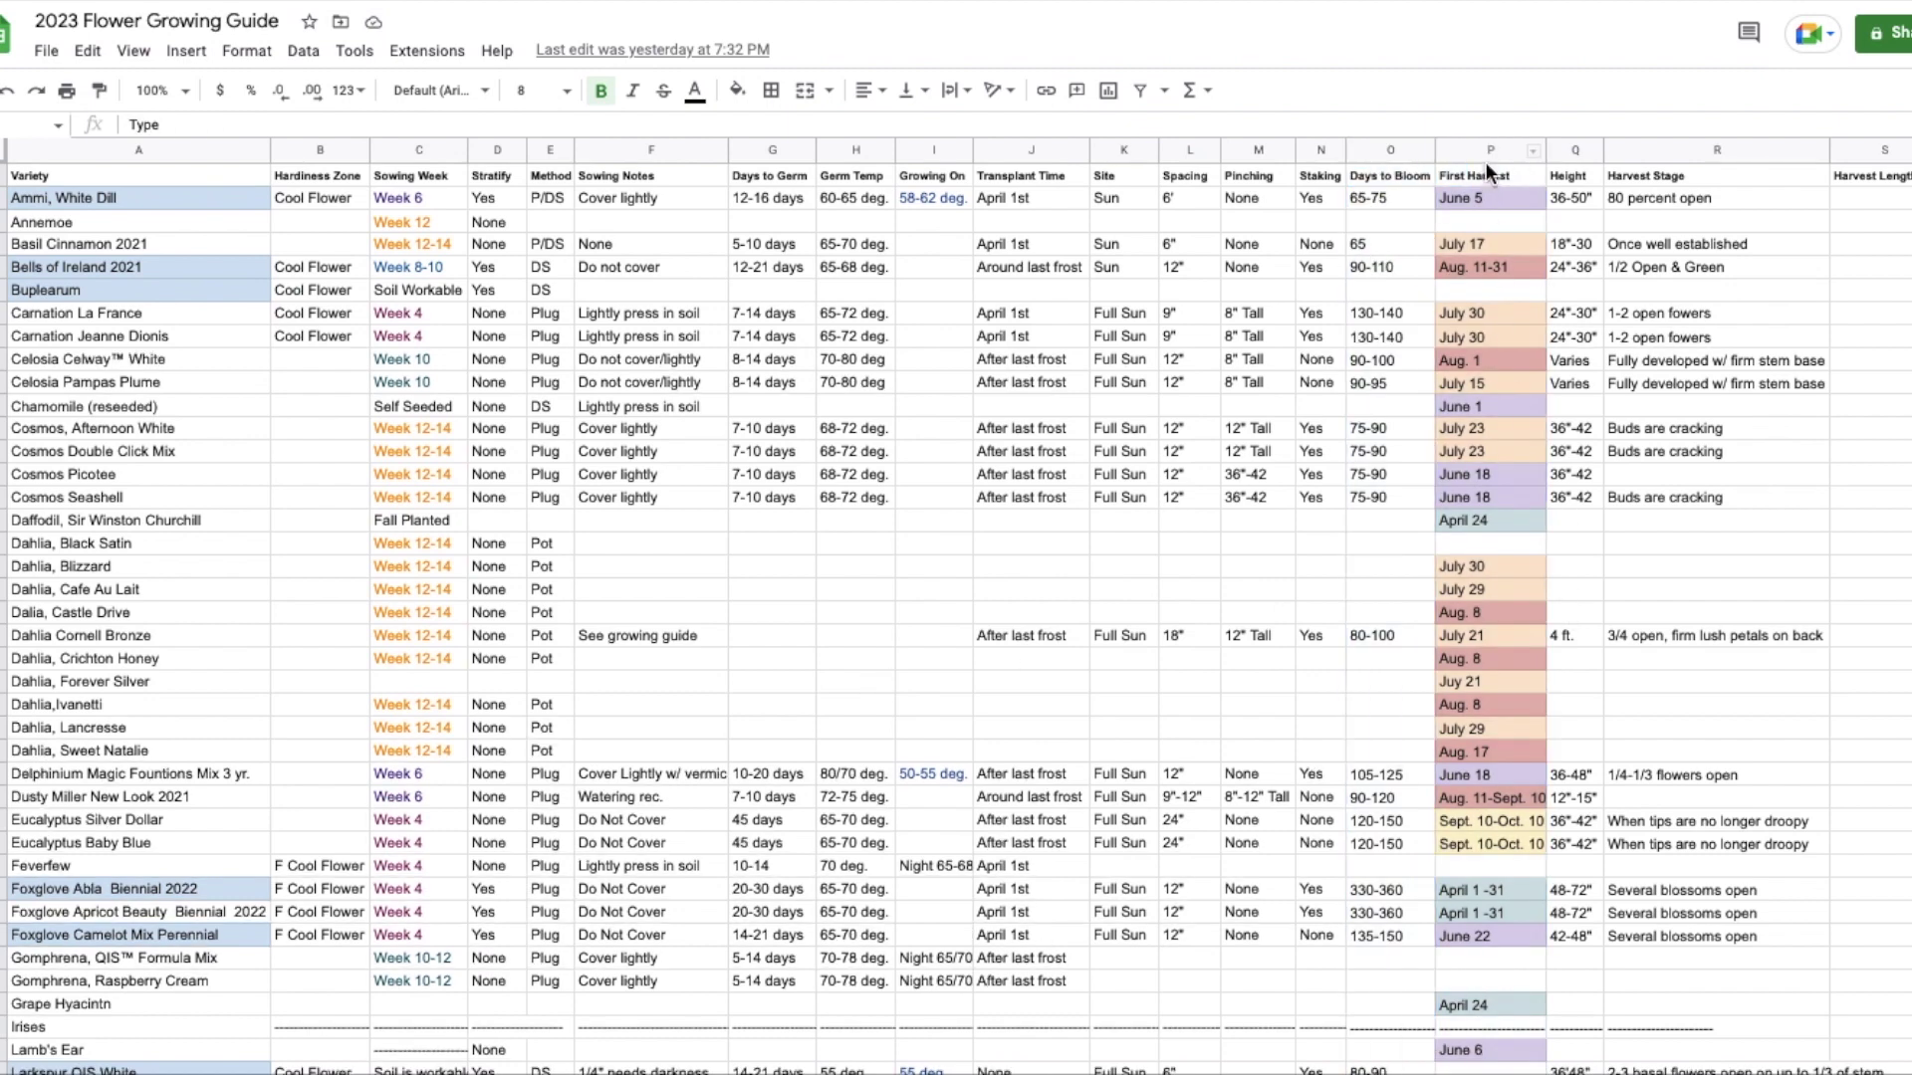
{"action": "left_click", "coordinate": [1463, 149]}
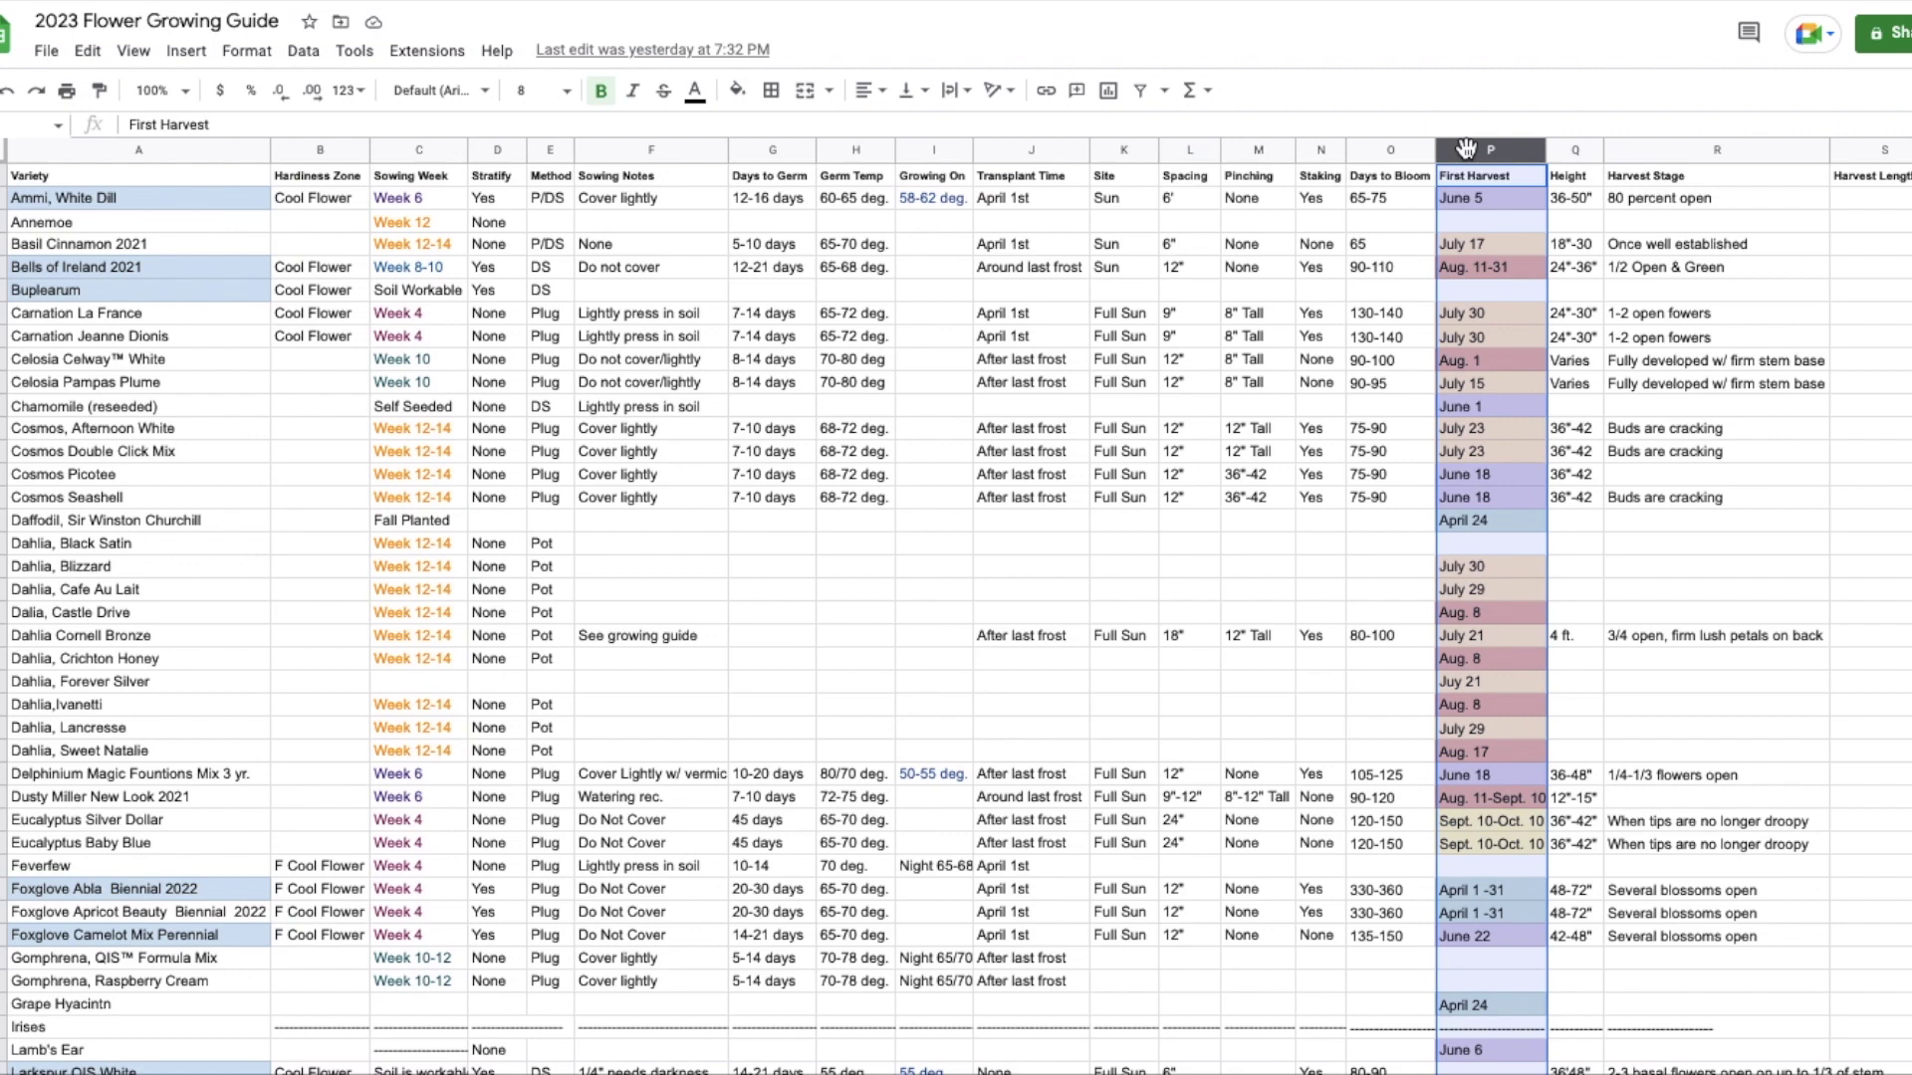
{"action": "left_click", "coordinate": [1631, 293]}
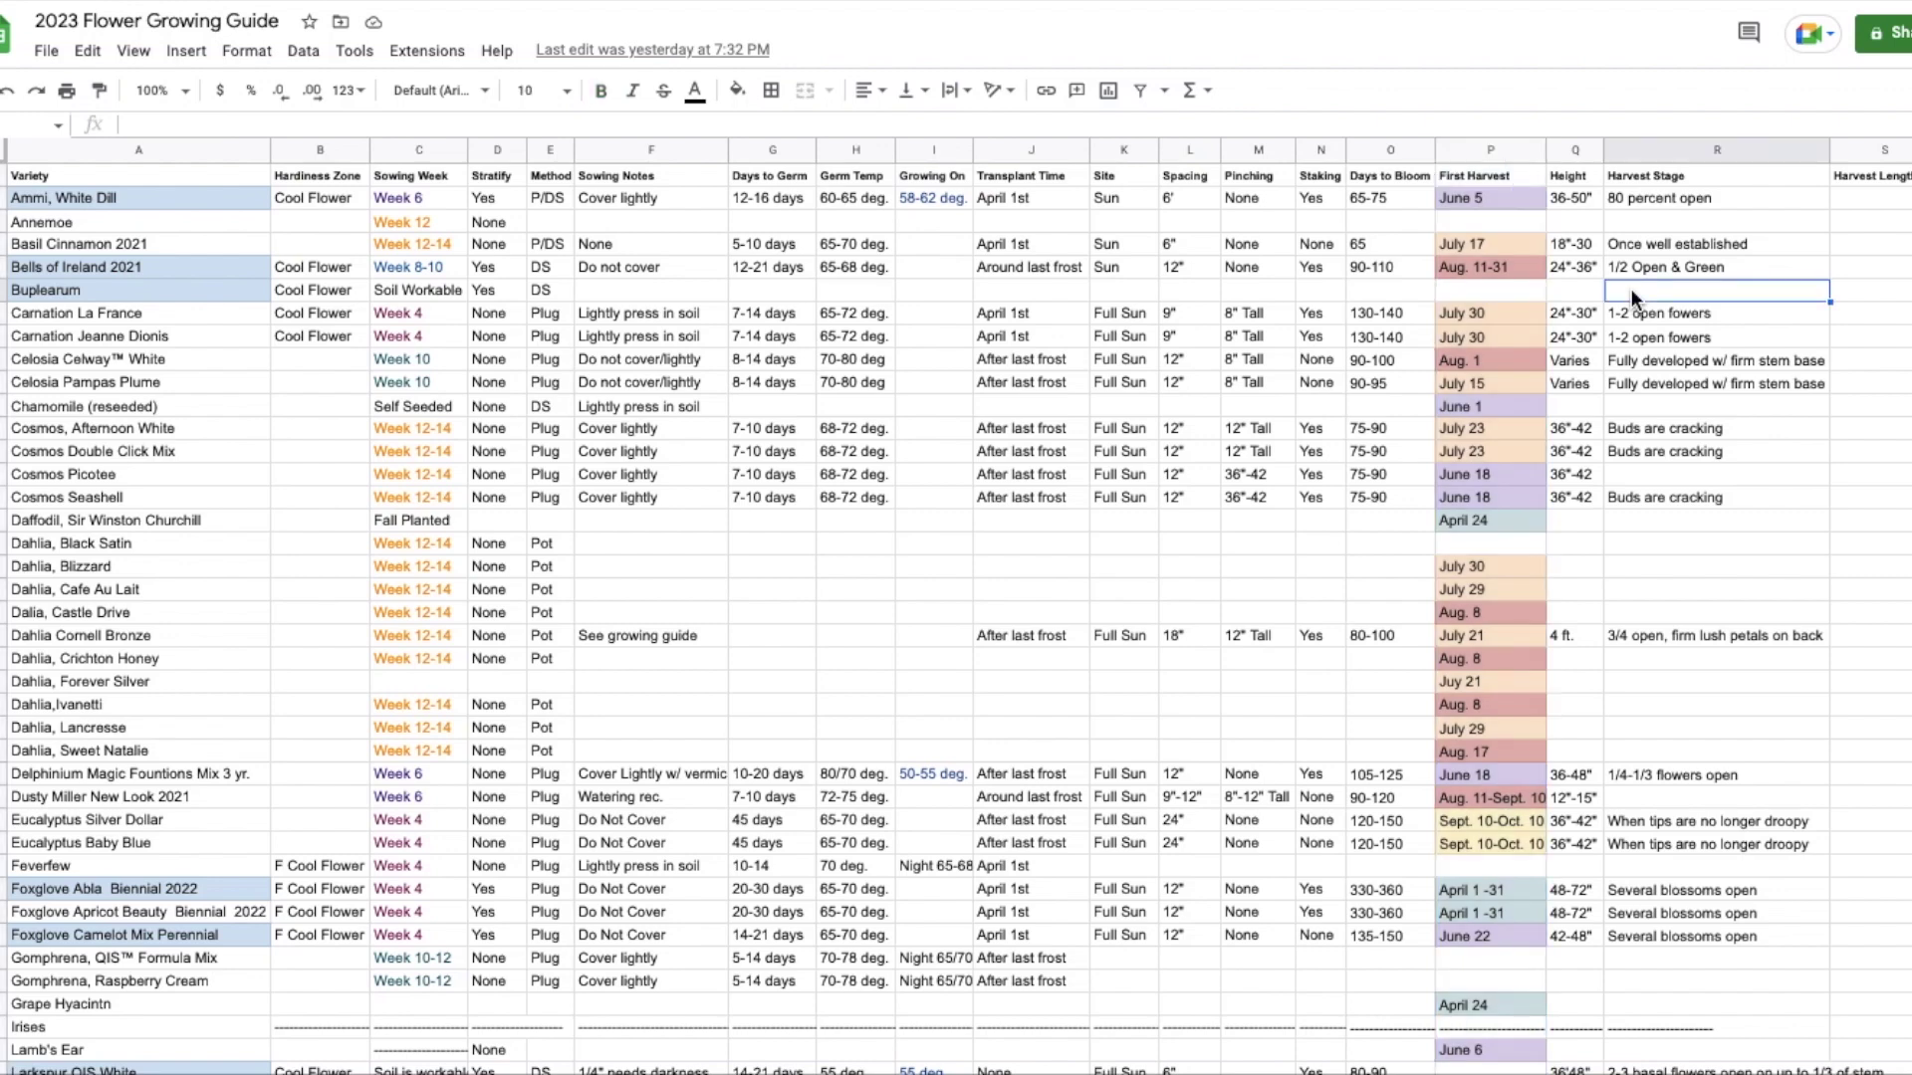
{"action": "left_click", "coordinate": [1390, 149]}
{"action": "left_click", "coordinate": [1572, 151]}
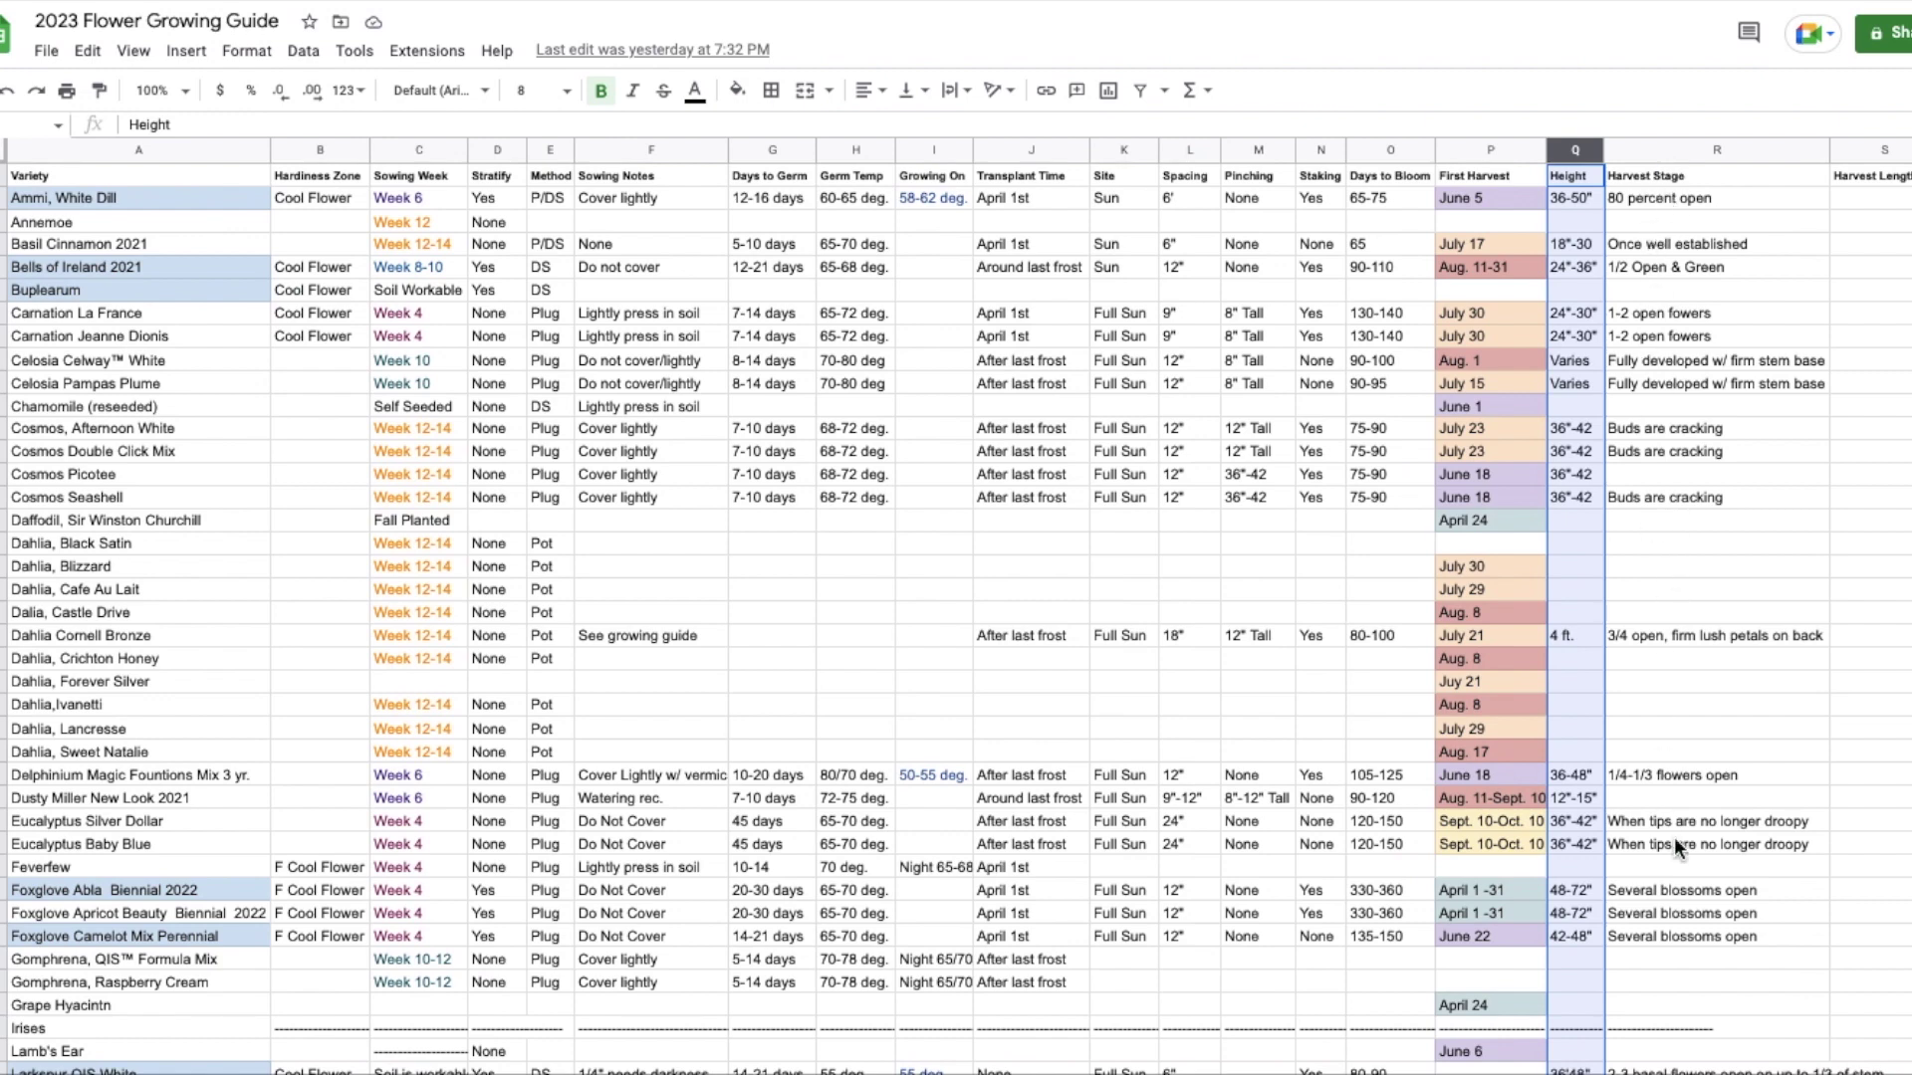
{"action": "left_click", "coordinate": [1639, 148]}
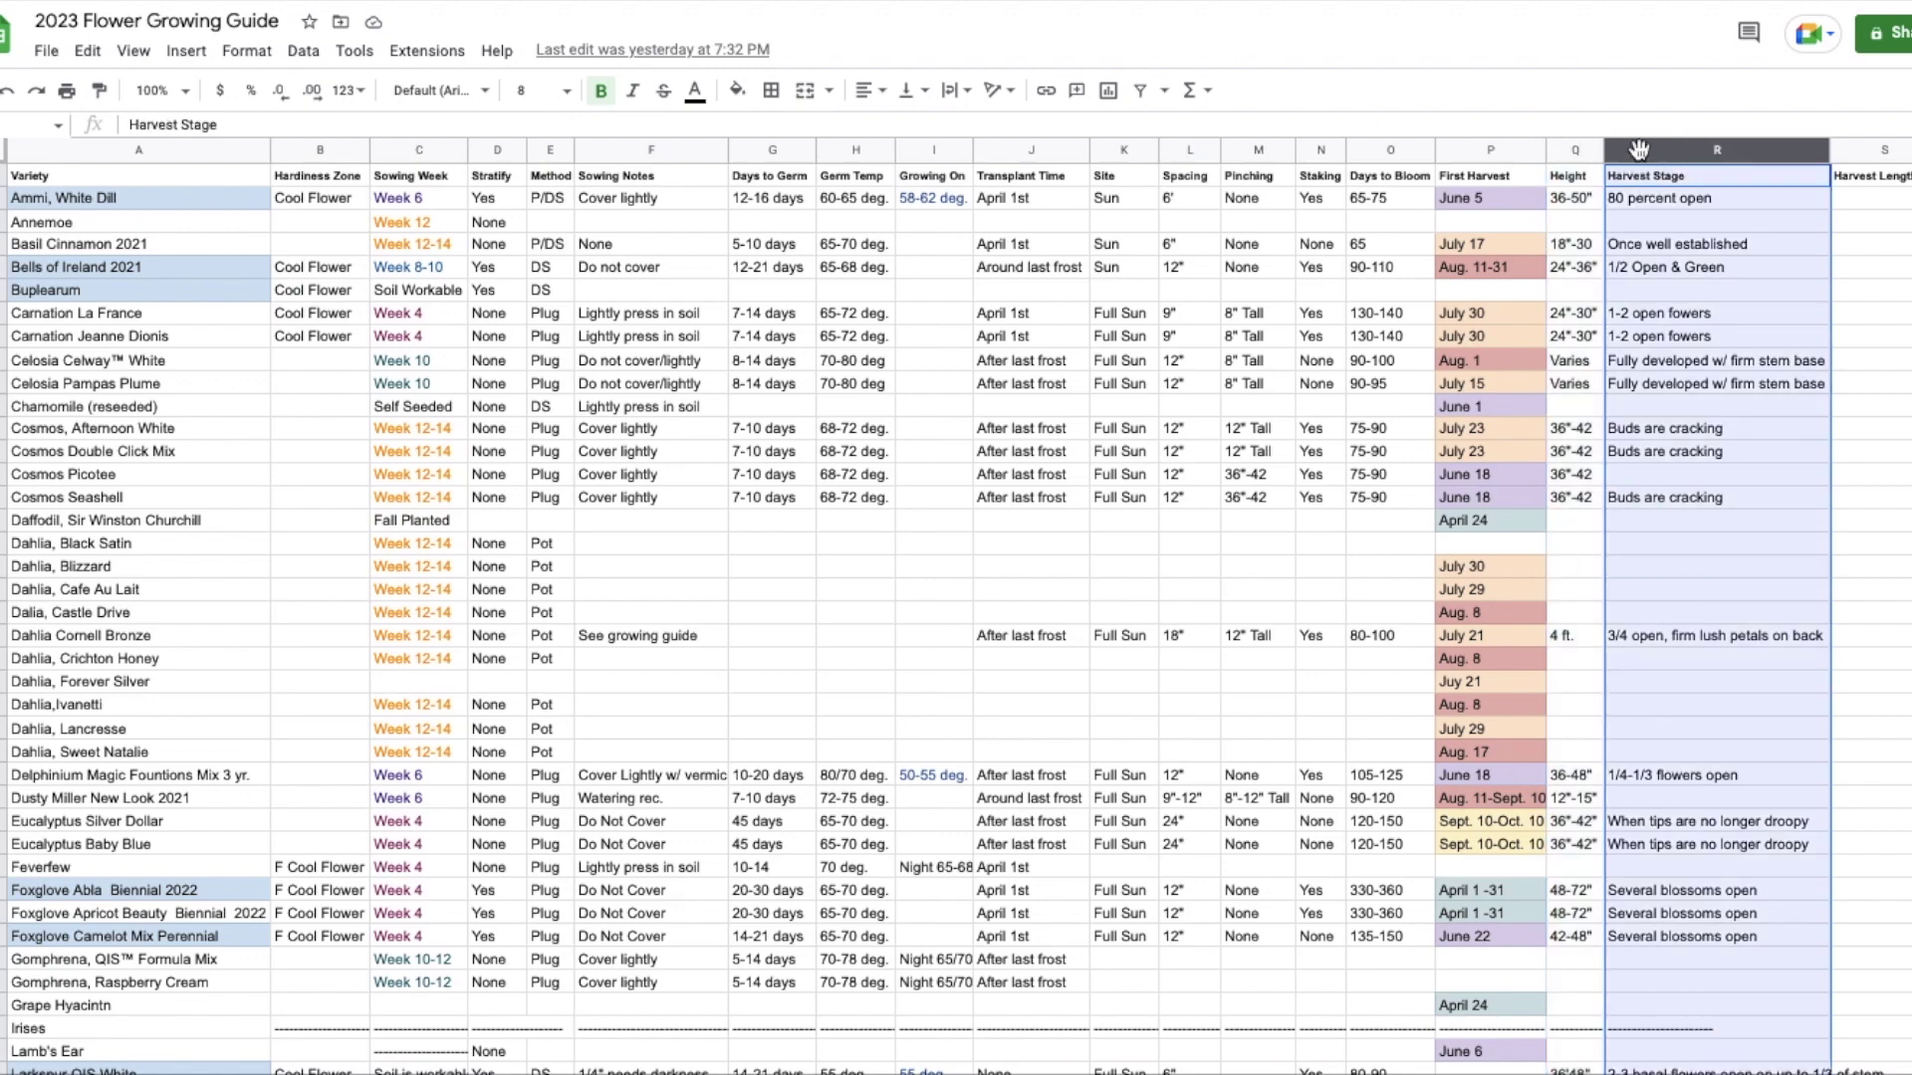
{"action": "scroll", "coordinate": [1727, 247], "scroll_direction": "right", "scroll_amount": 3}
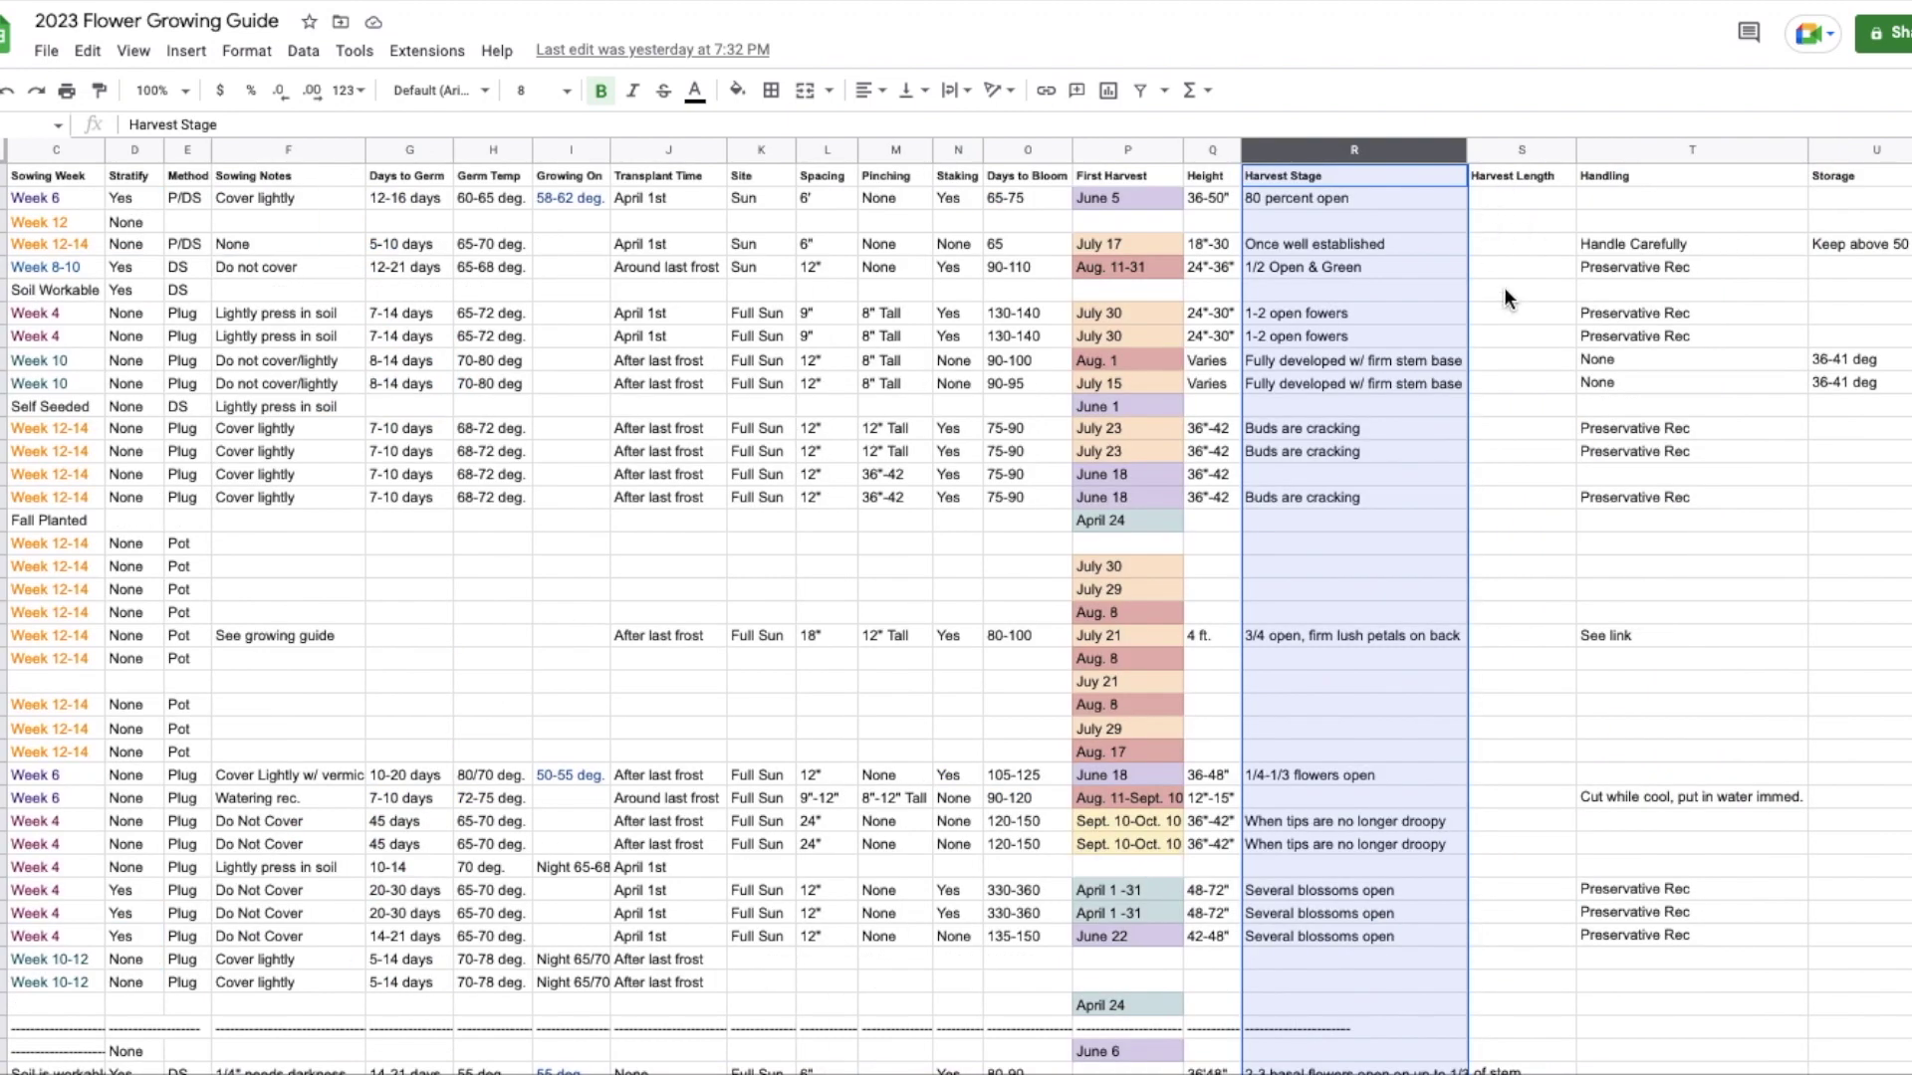
{"action": "scroll", "coordinate": [1507, 297], "scroll_direction": "down", "scroll_amount": 2}
{"action": "scroll", "coordinate": [1506, 297], "scroll_direction": "up", "scroll_amount": 2}
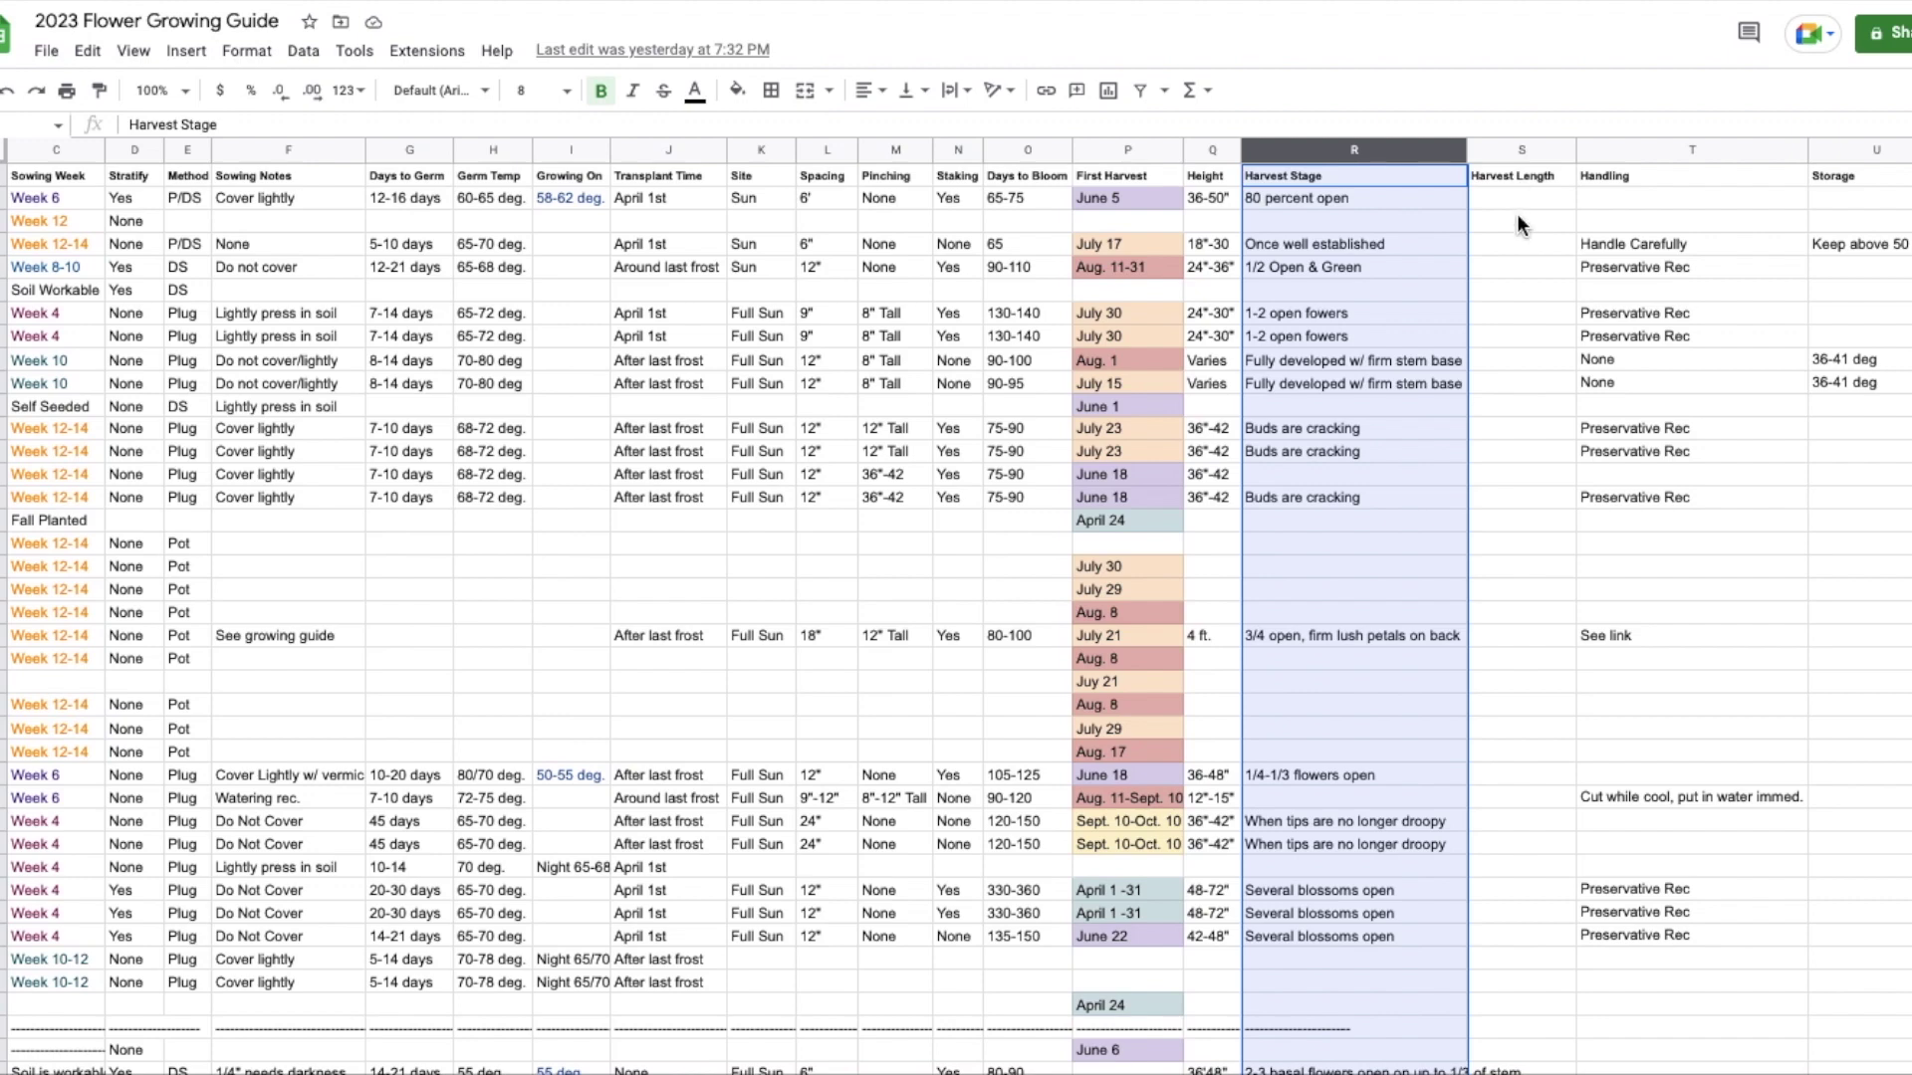
{"action": "left_click", "coordinate": [1133, 201]}
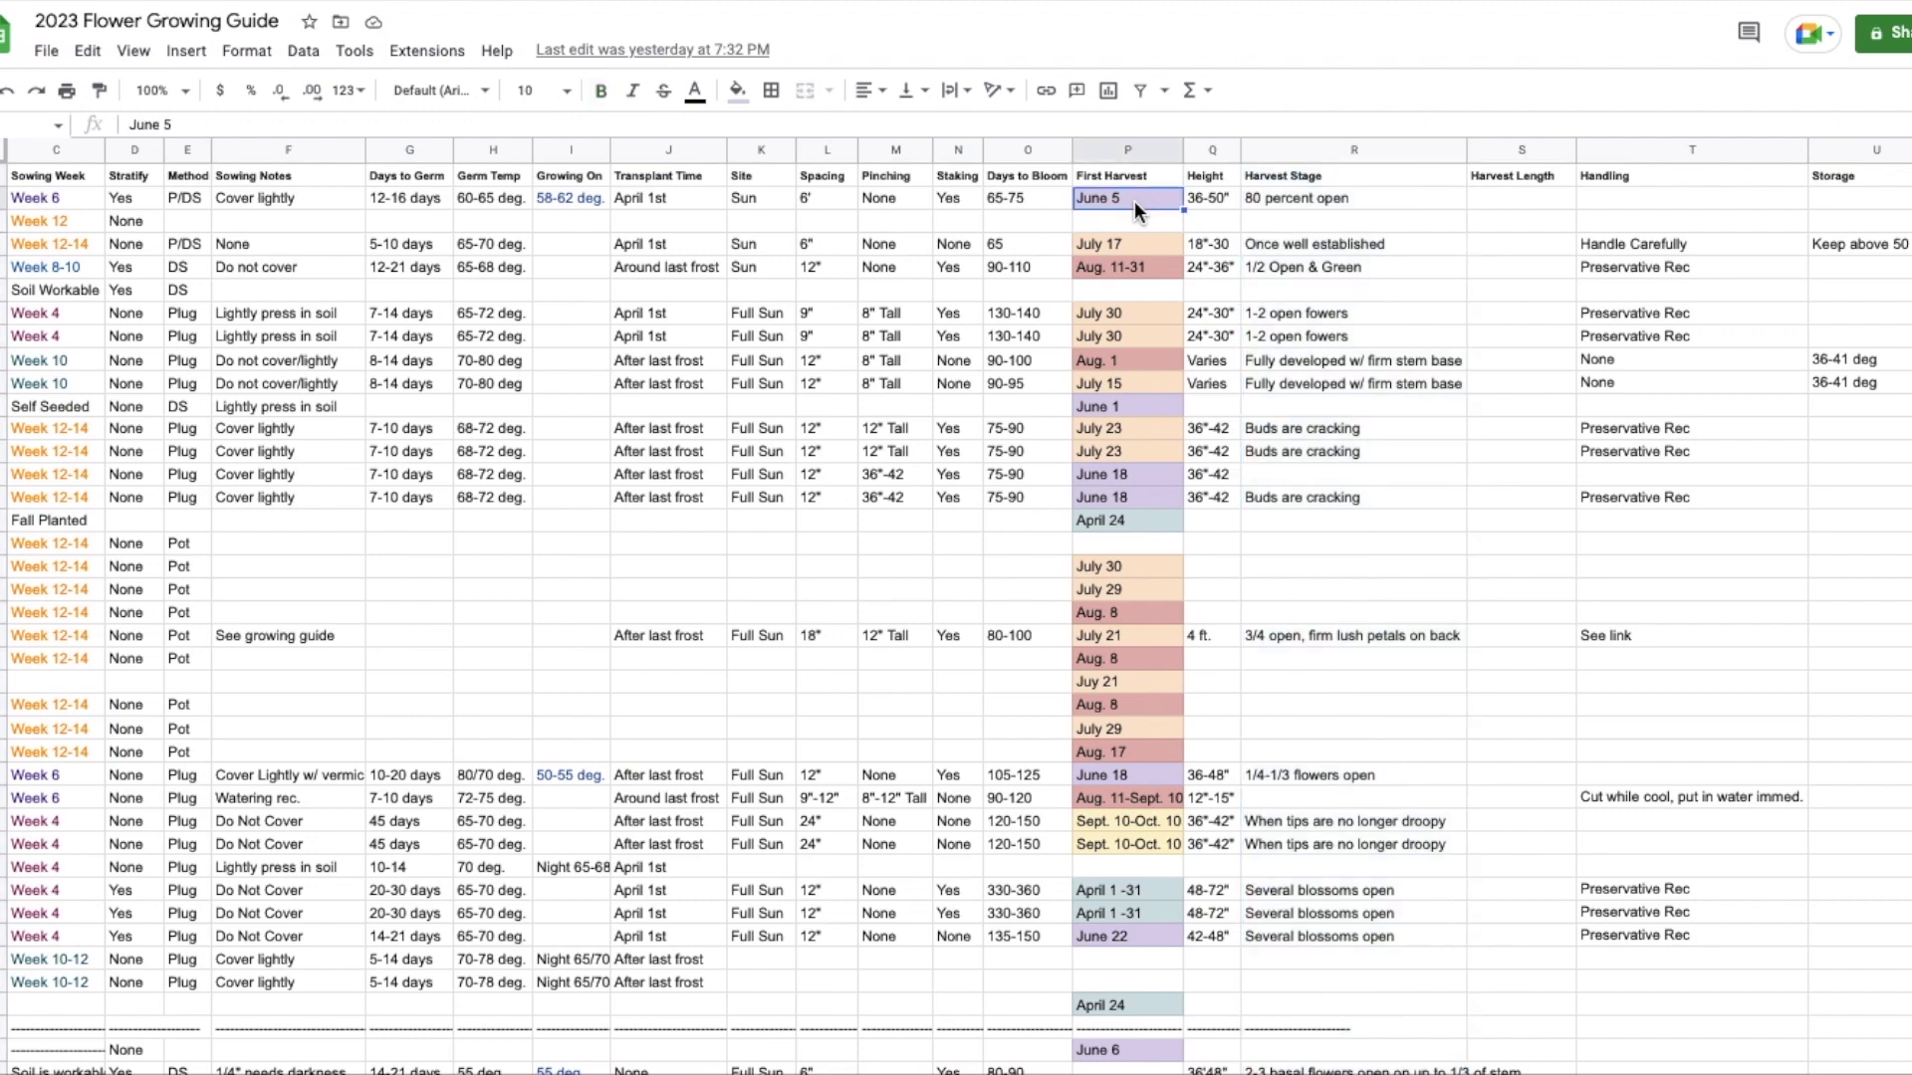
{"action": "left_click", "coordinate": [1520, 202]}
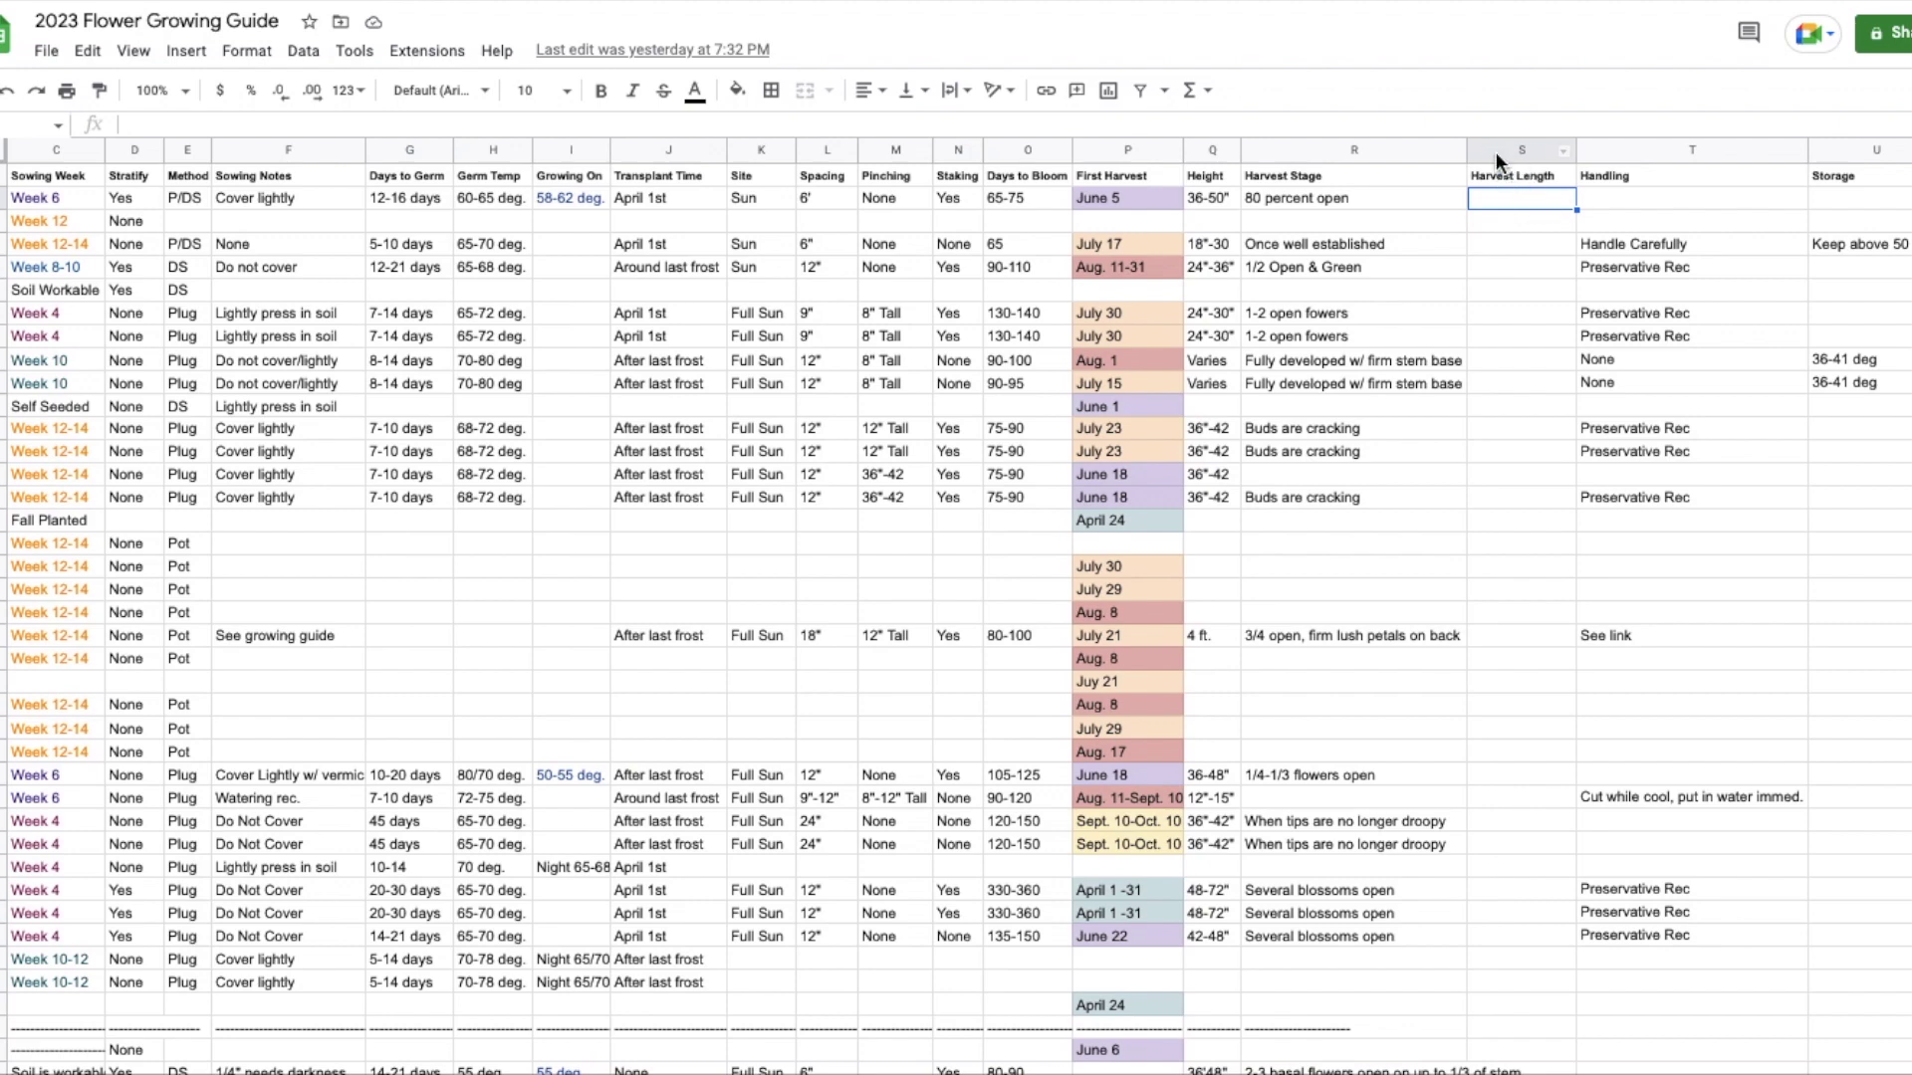
{"action": "left_click", "coordinate": [1651, 149]}
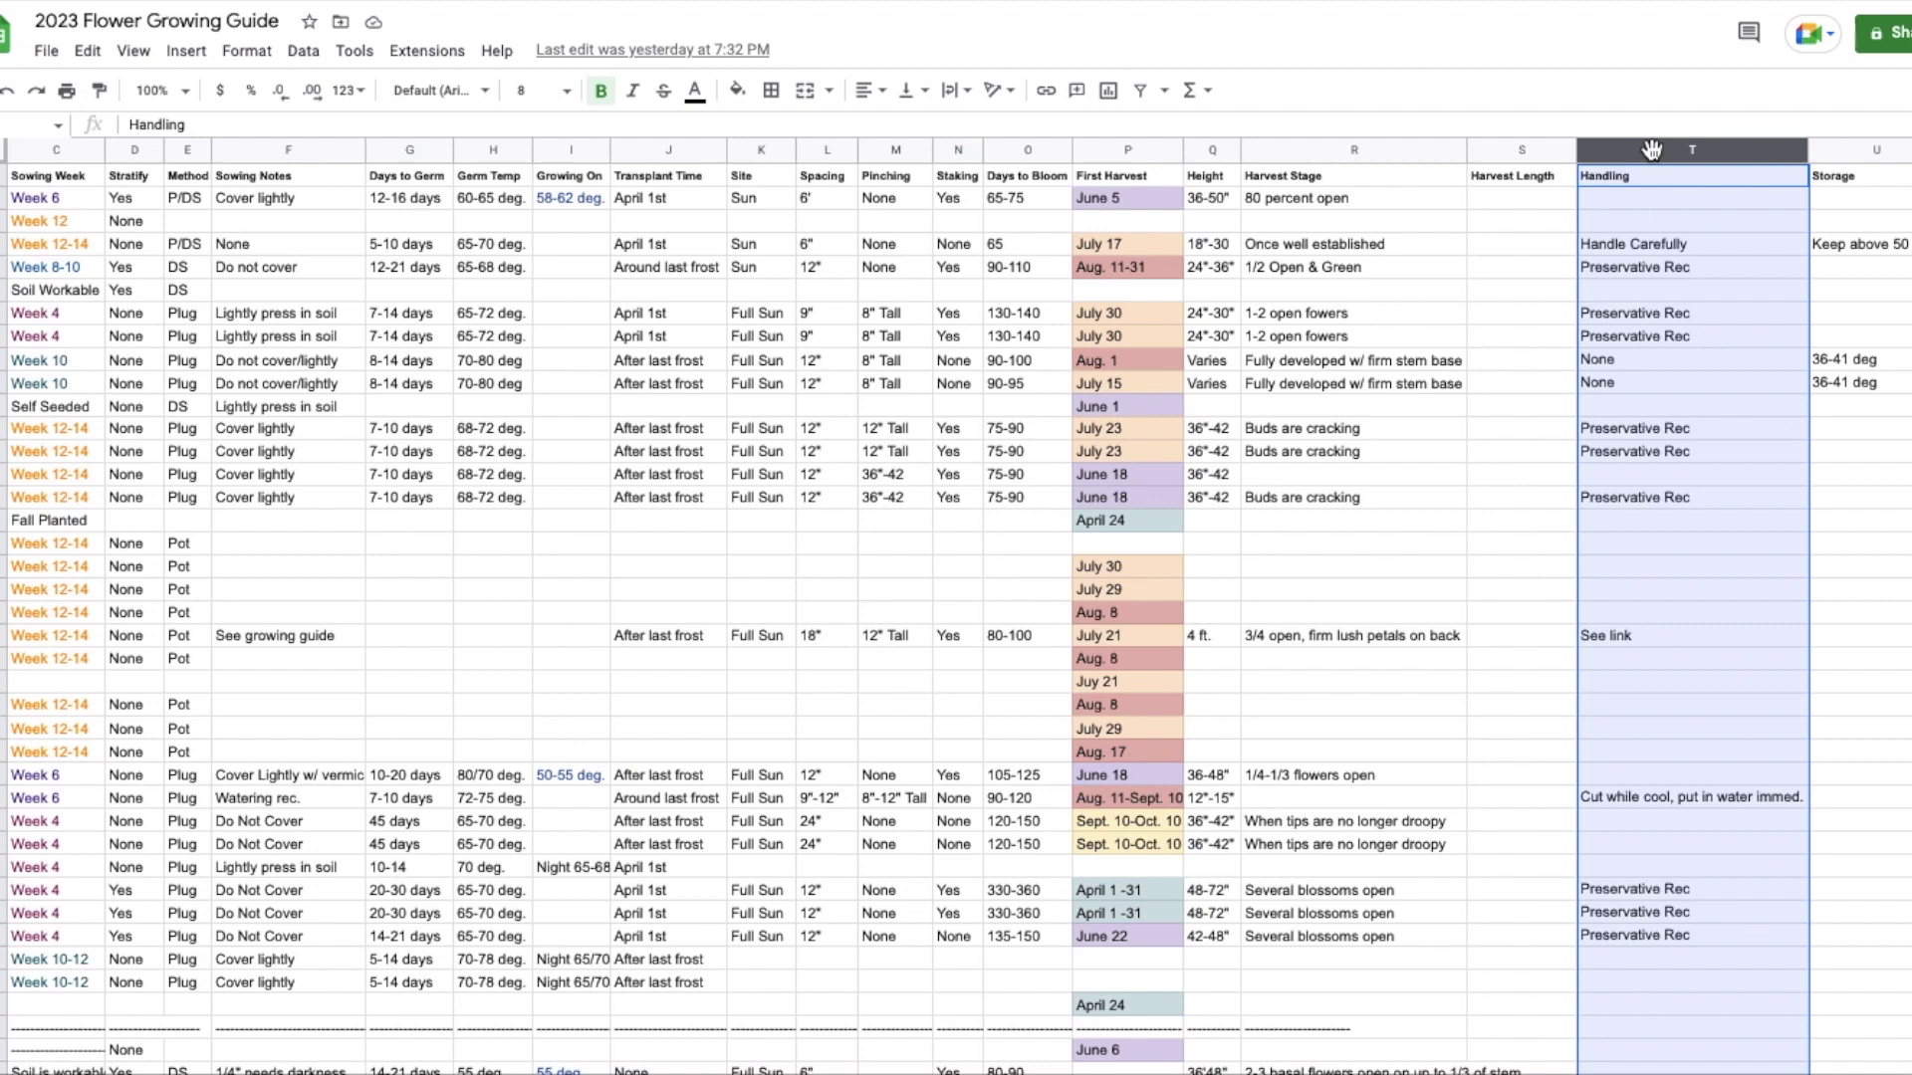
{"action": "scroll", "coordinate": [1693, 141], "scroll_direction": "right", "scroll_amount": 3}
{"action": "left_click", "coordinate": [1693, 142]}
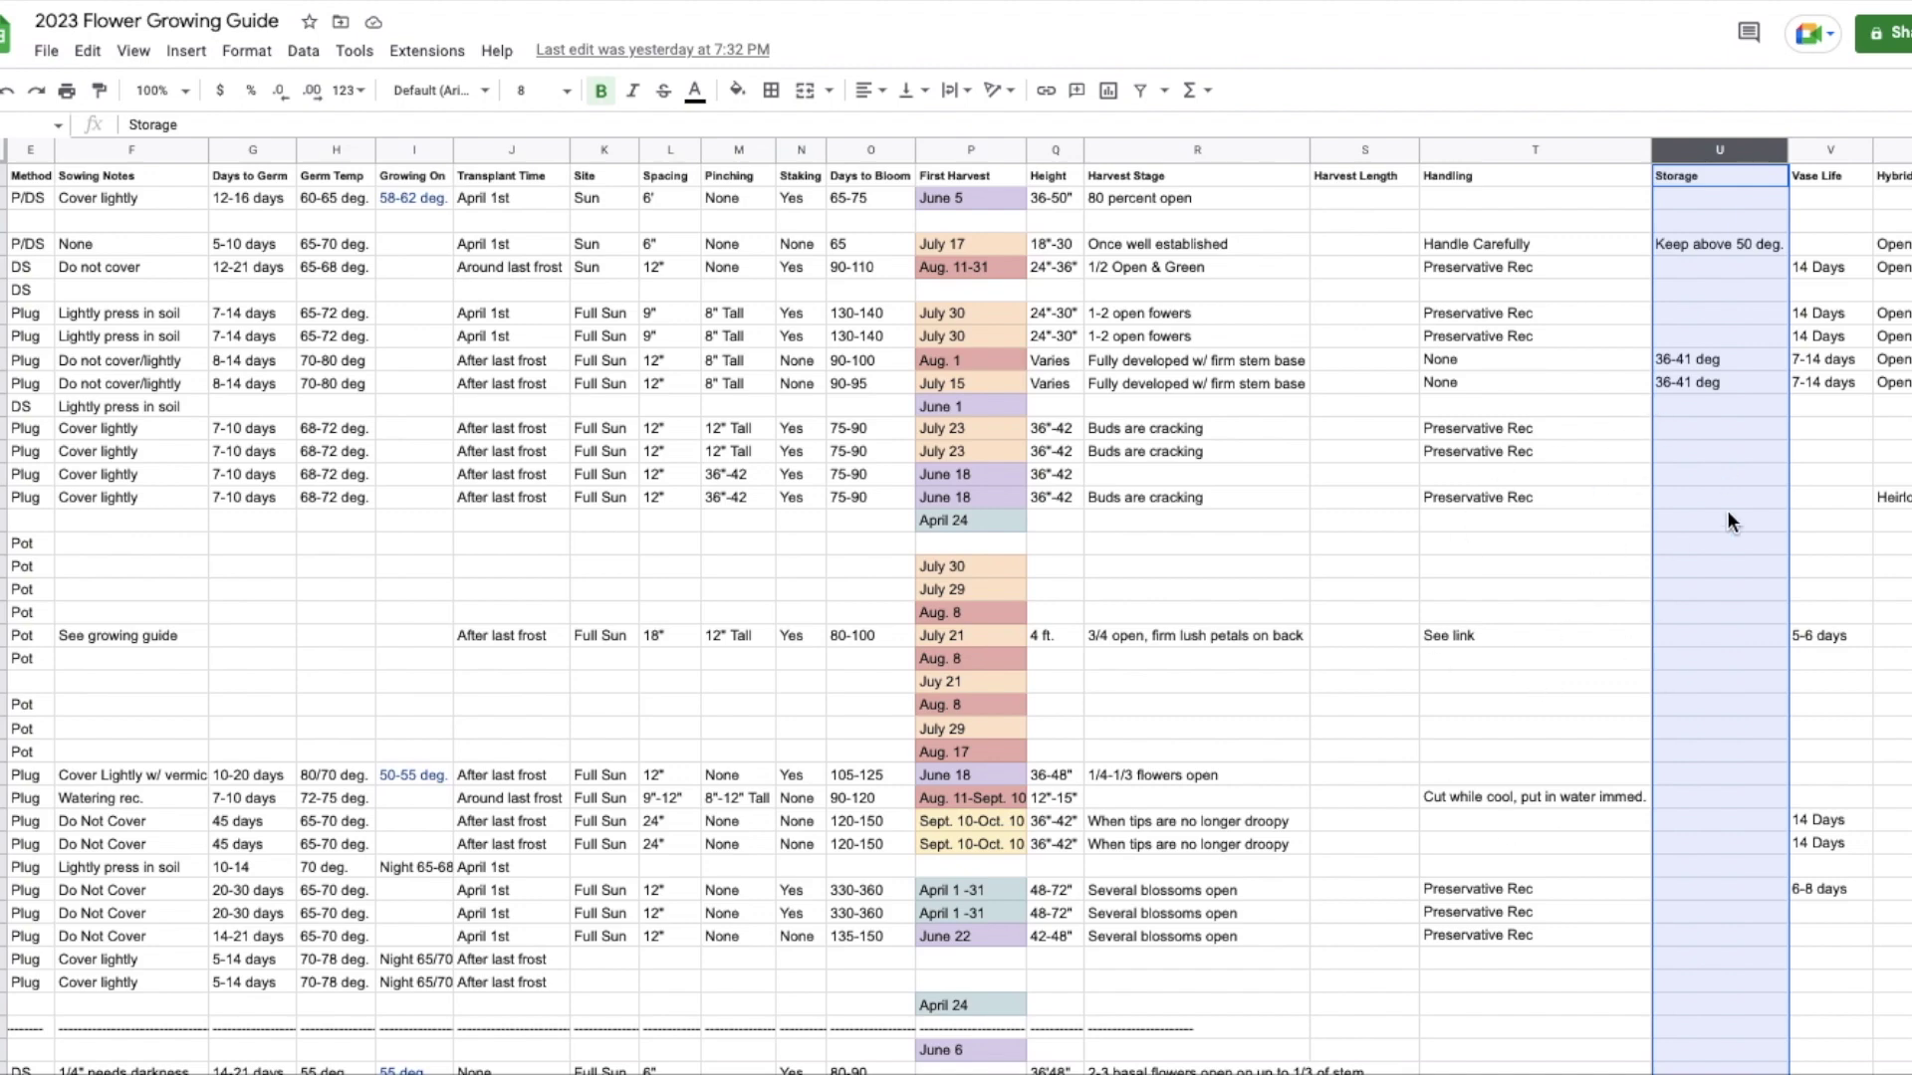
{"action": "scroll", "coordinate": [1711, 494], "scroll_direction": "right", "scroll_amount": 3}
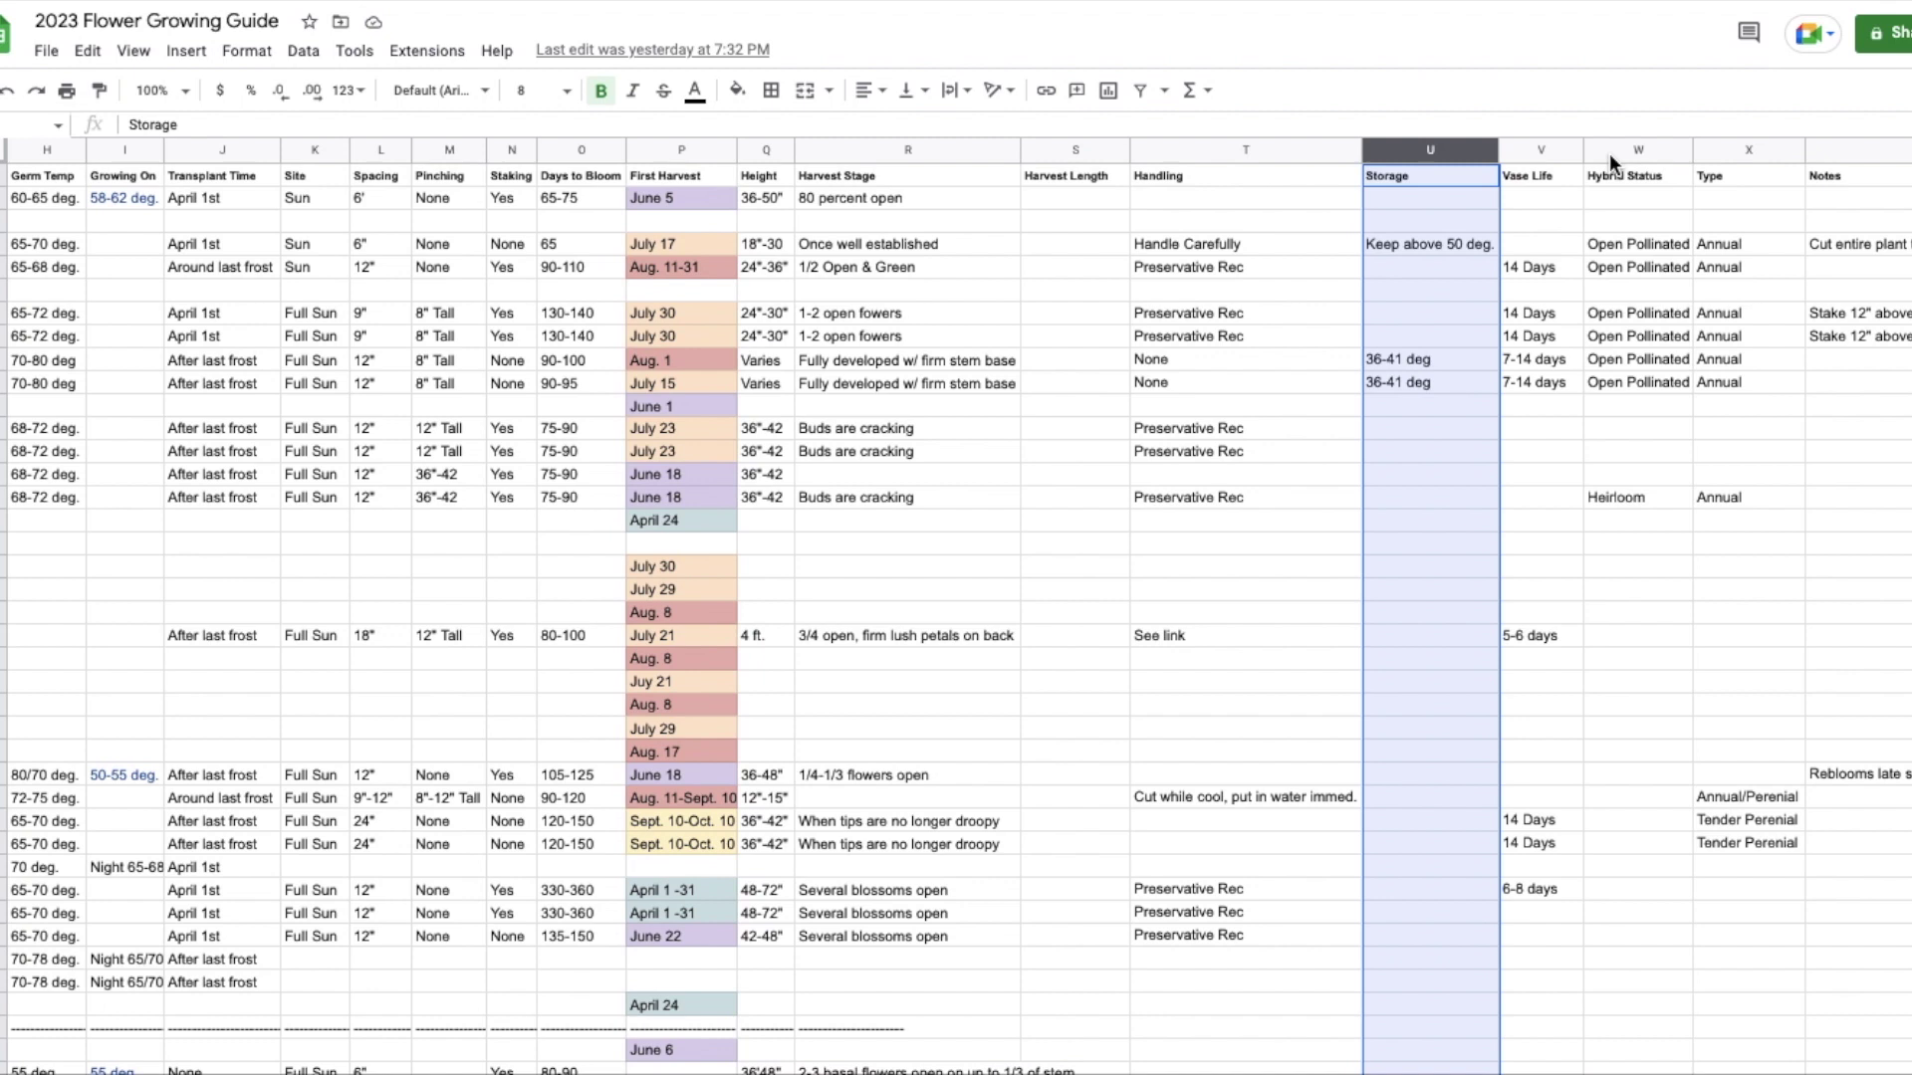
{"action": "left_click", "coordinate": [1725, 149]}
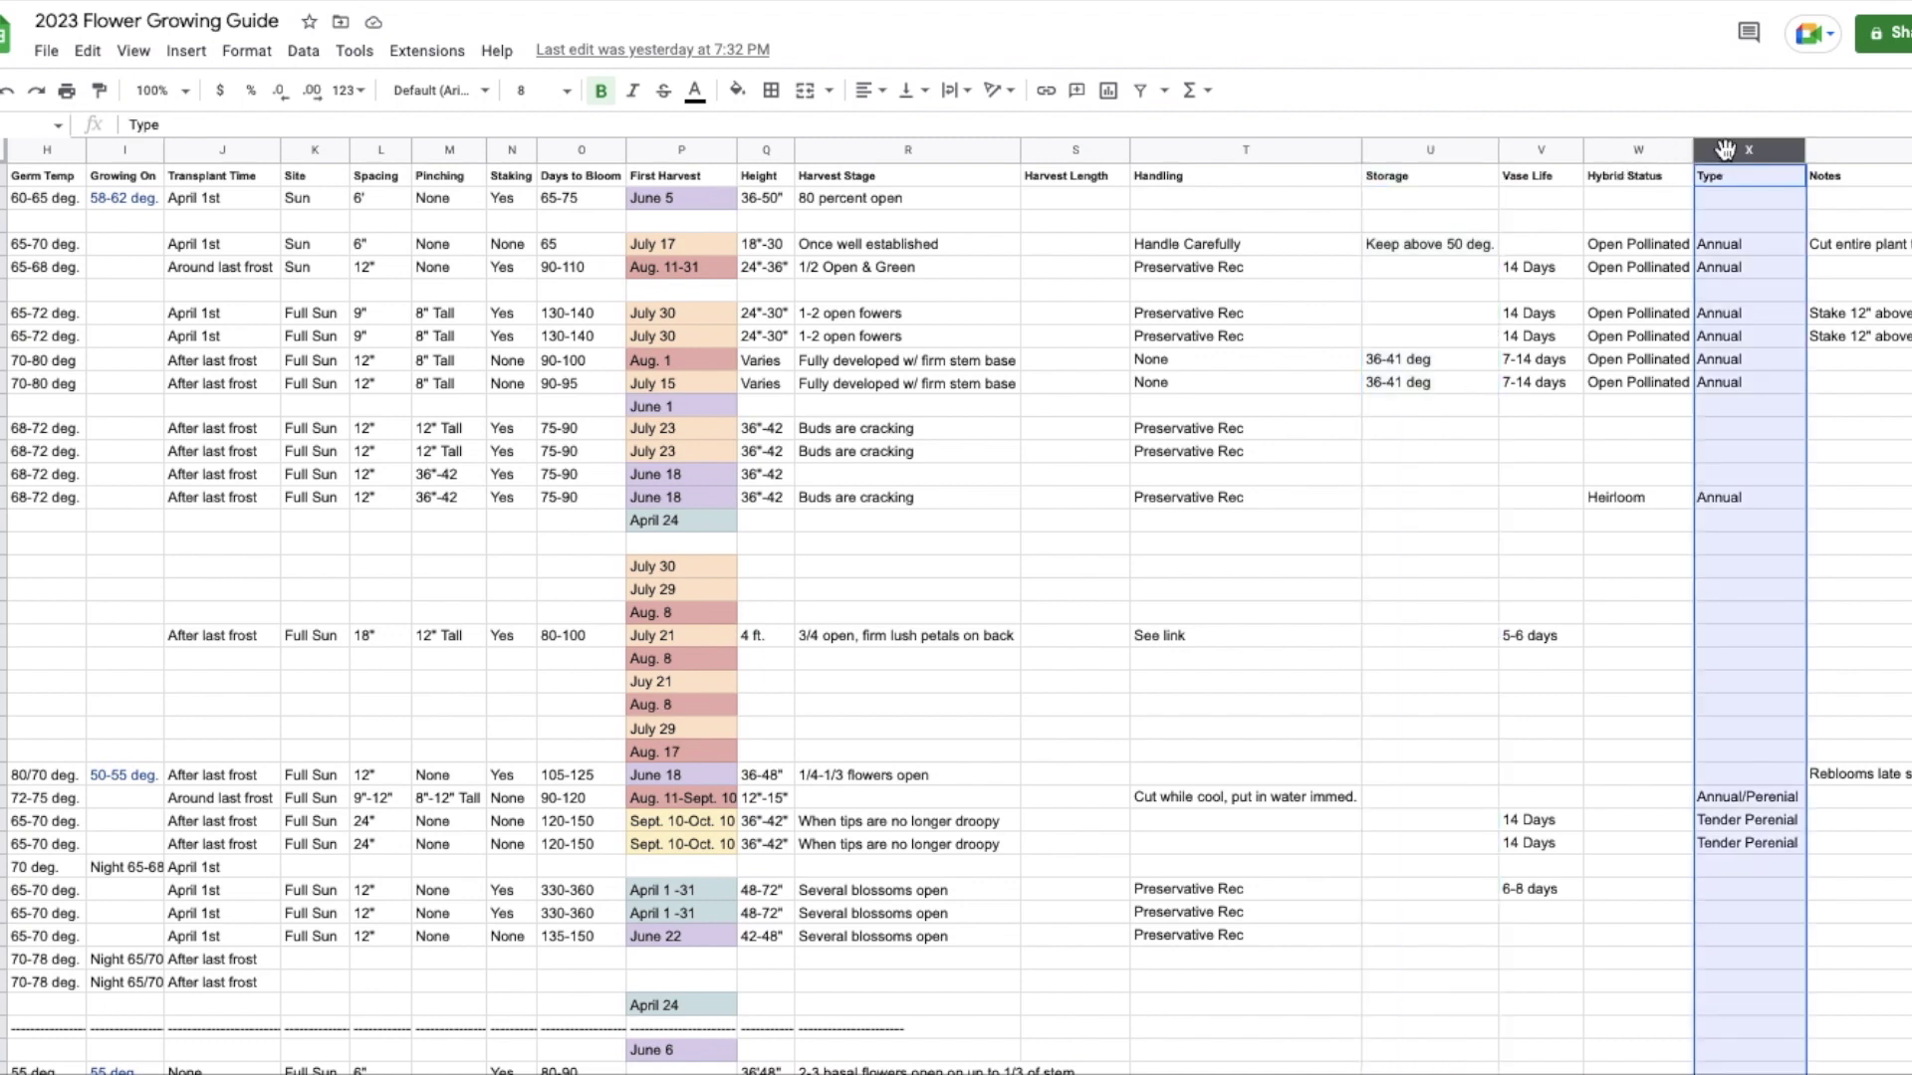
{"action": "scroll", "coordinate": [1725, 150], "scroll_direction": "right", "scroll_amount": 2}
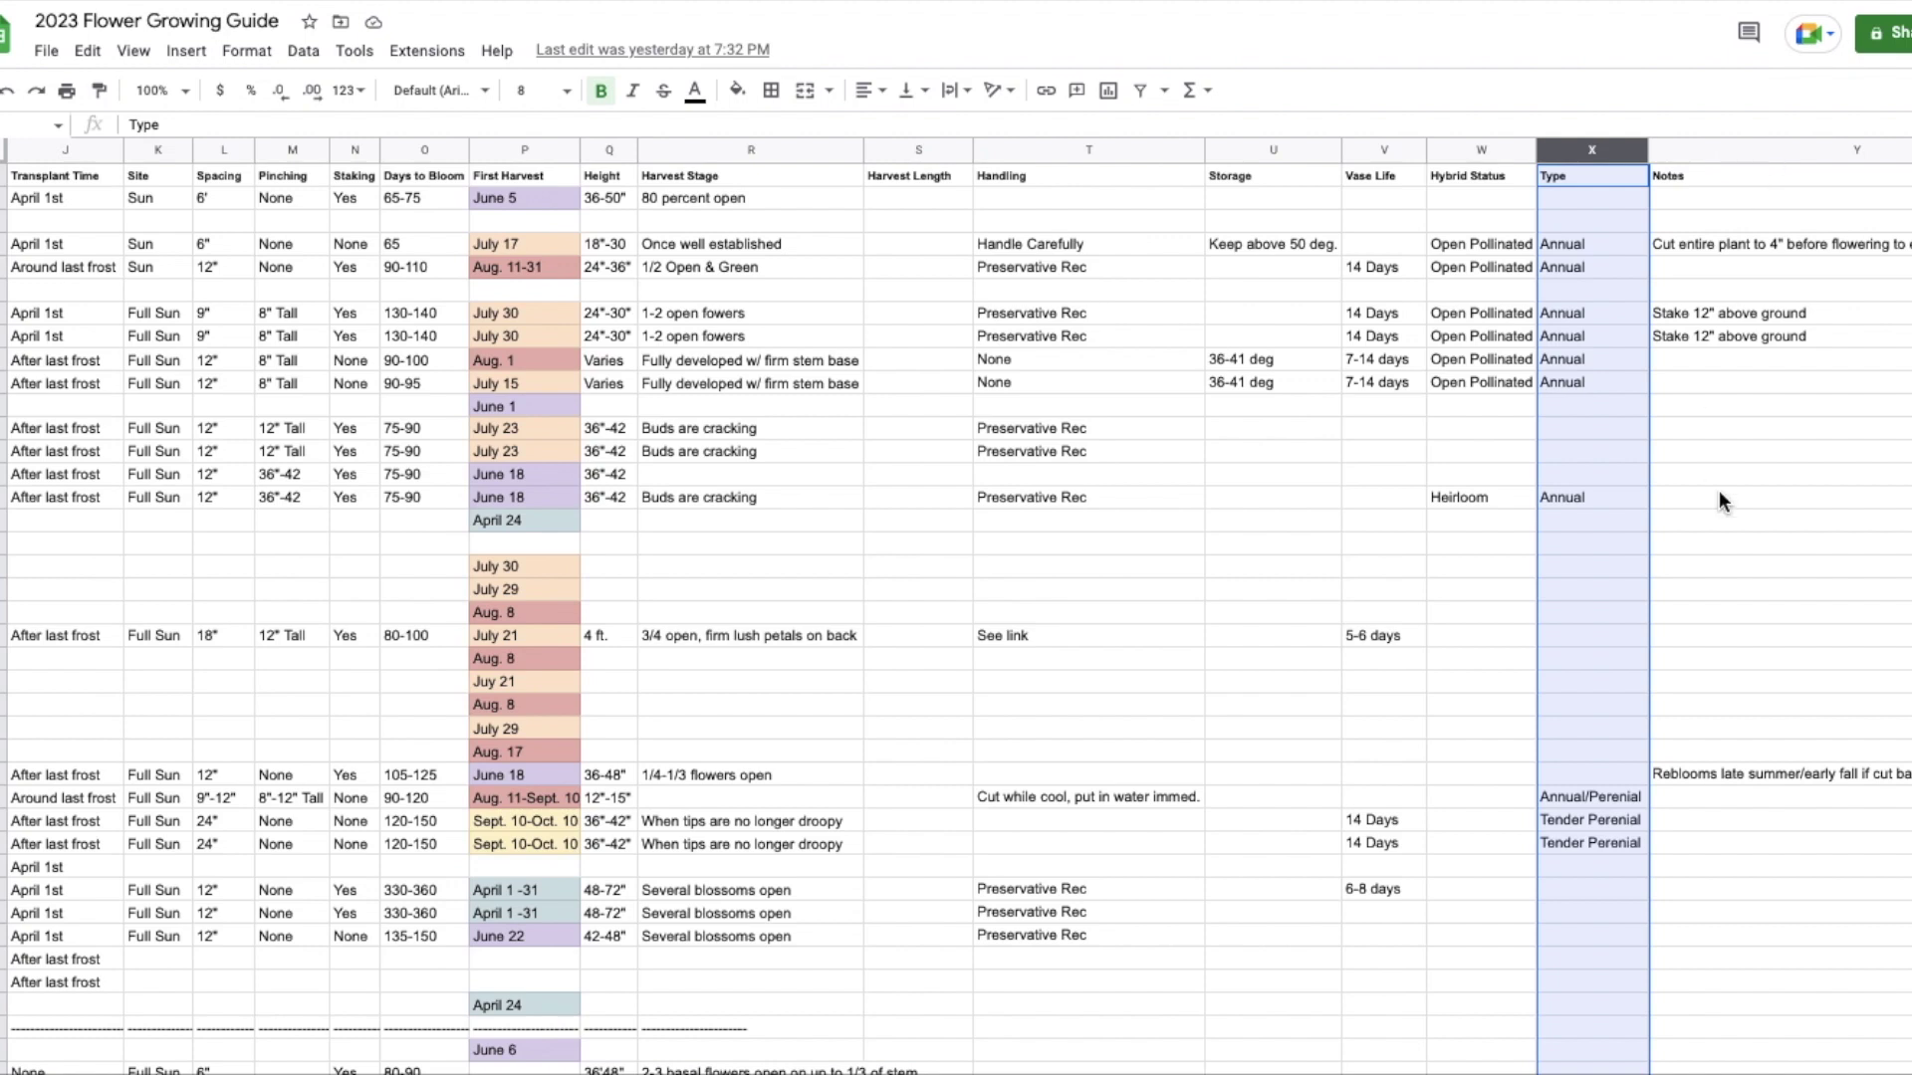
{"action": "scroll", "coordinate": [1719, 490], "scroll_direction": "right", "scroll_amount": 5}
{"action": "scroll", "coordinate": [1718, 490], "scroll_direction": "down", "scroll_amount": 8}
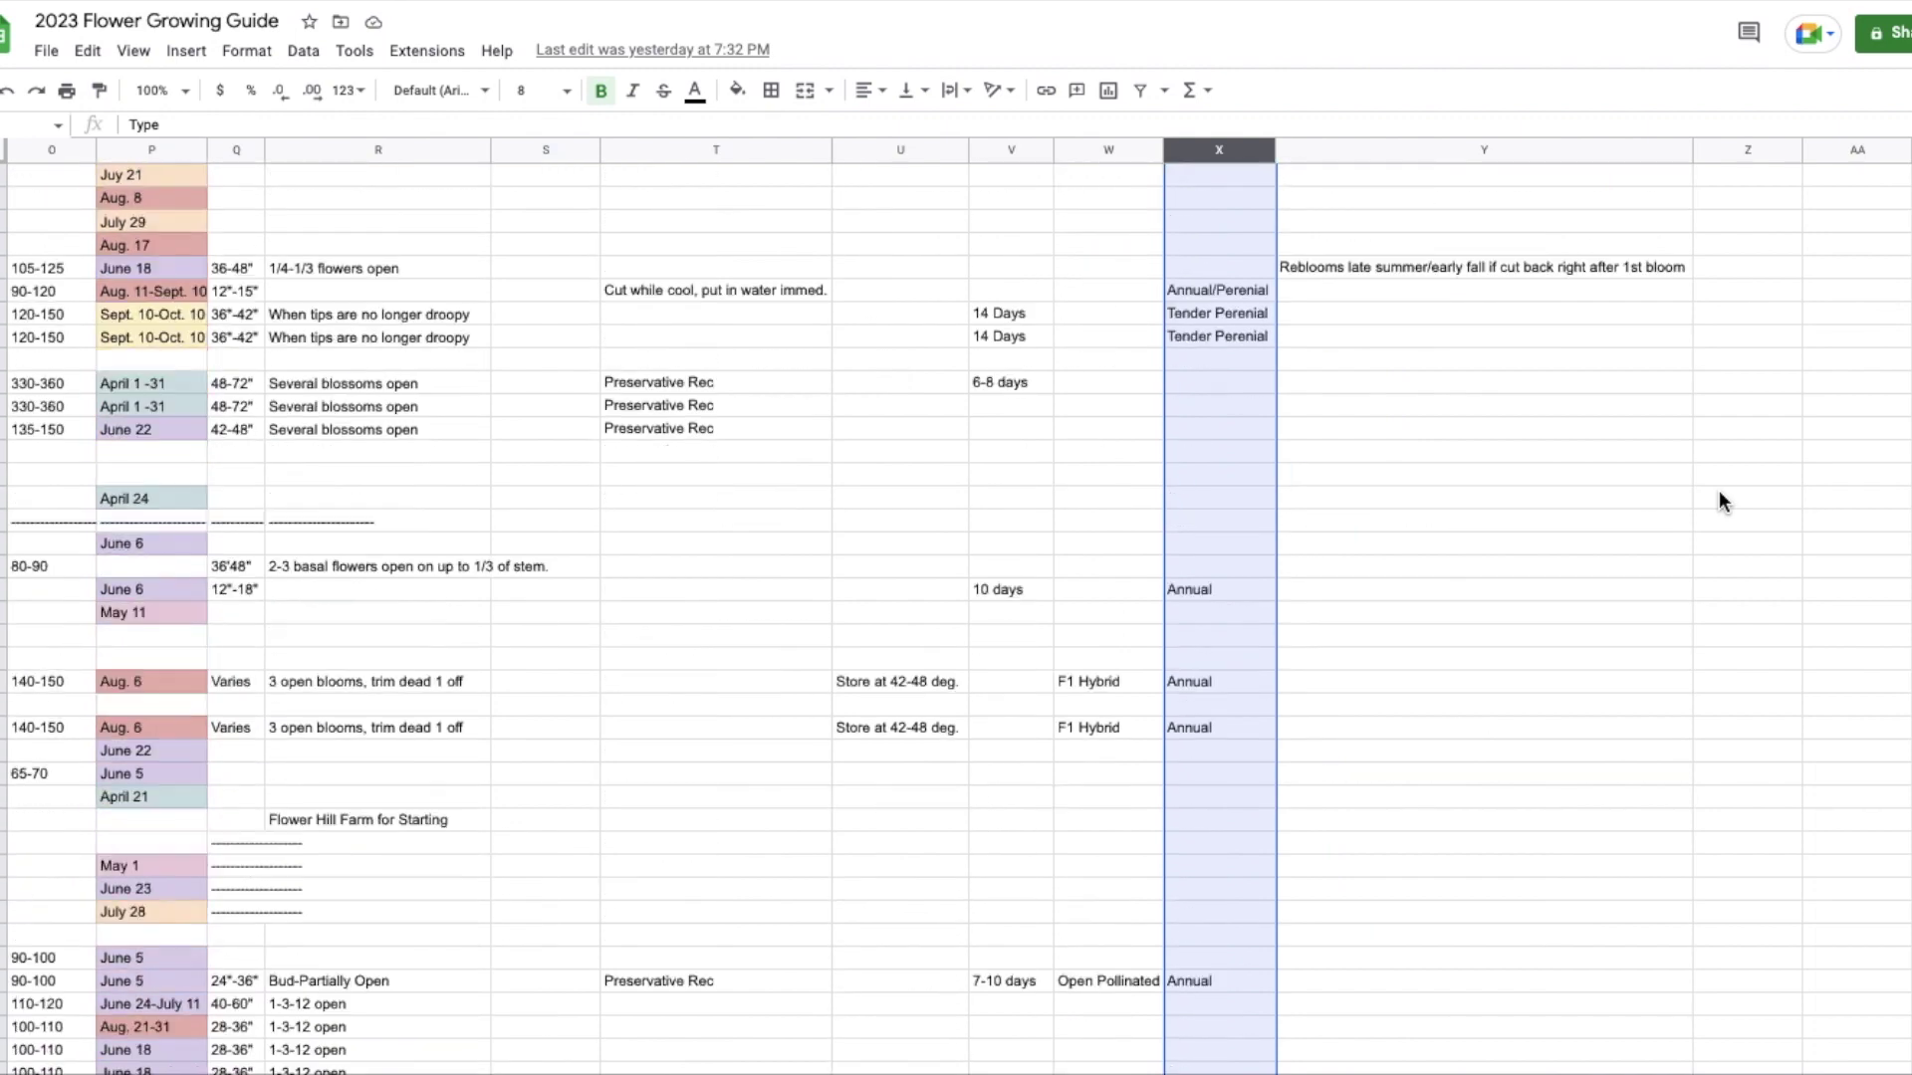
{"action": "scroll", "coordinate": [1718, 490], "scroll_direction": "up", "scroll_amount": 8}
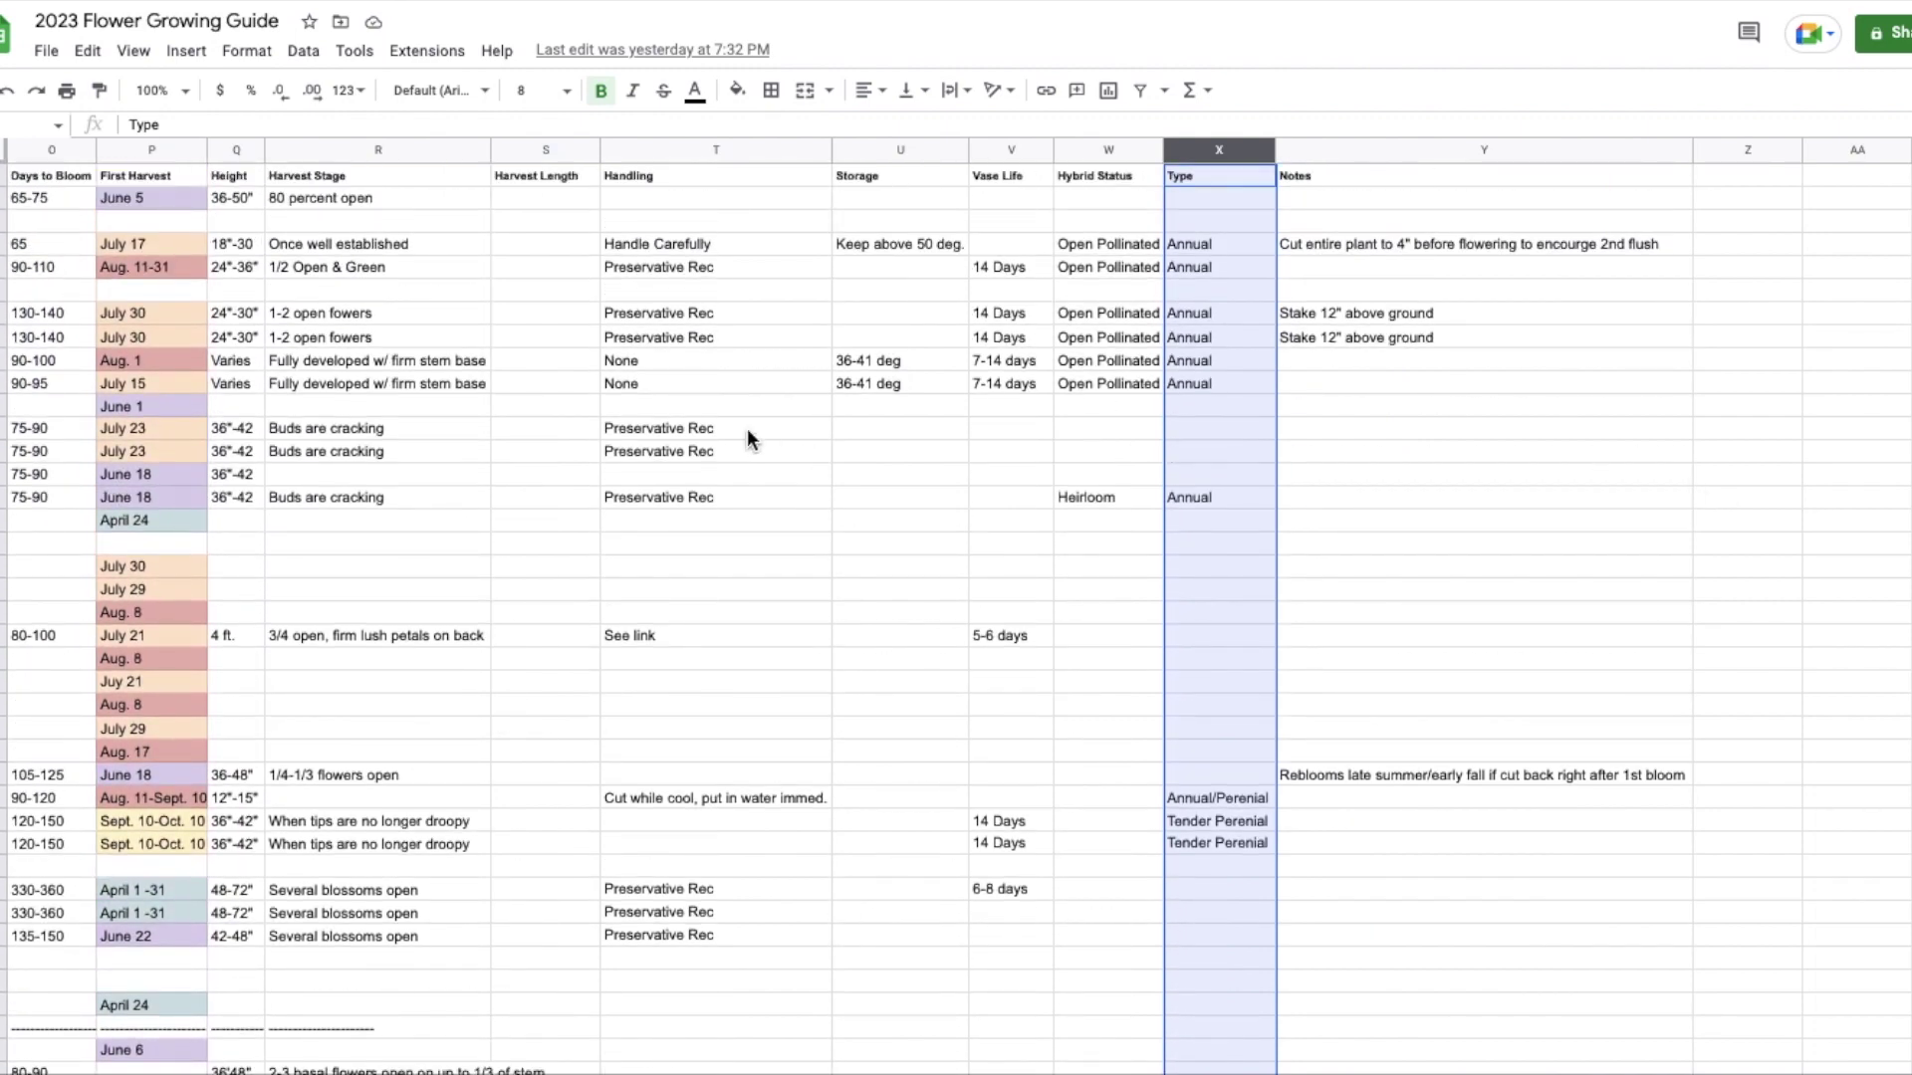
{"action": "scroll", "coordinate": [747, 429], "scroll_direction": "left", "scroll_amount": 5}
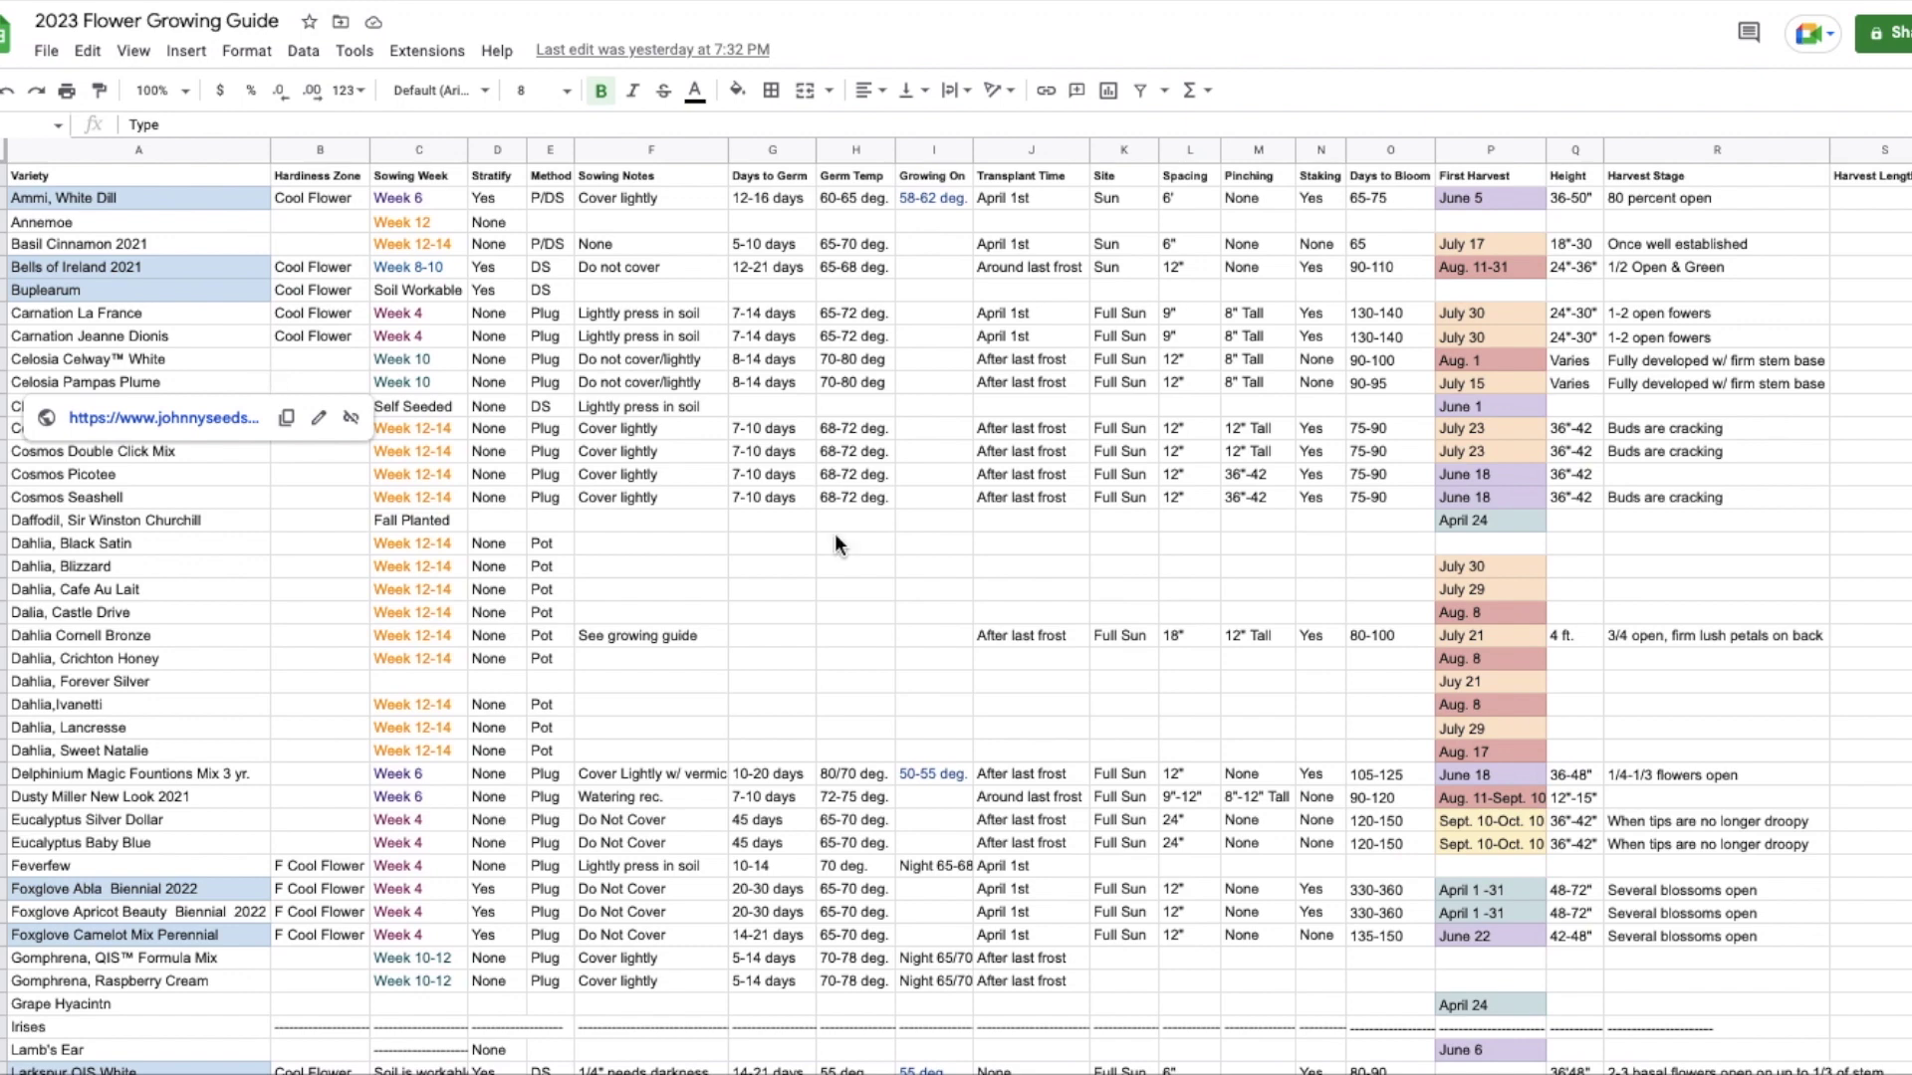
{"action": "left_click", "coordinate": [80, 150]}
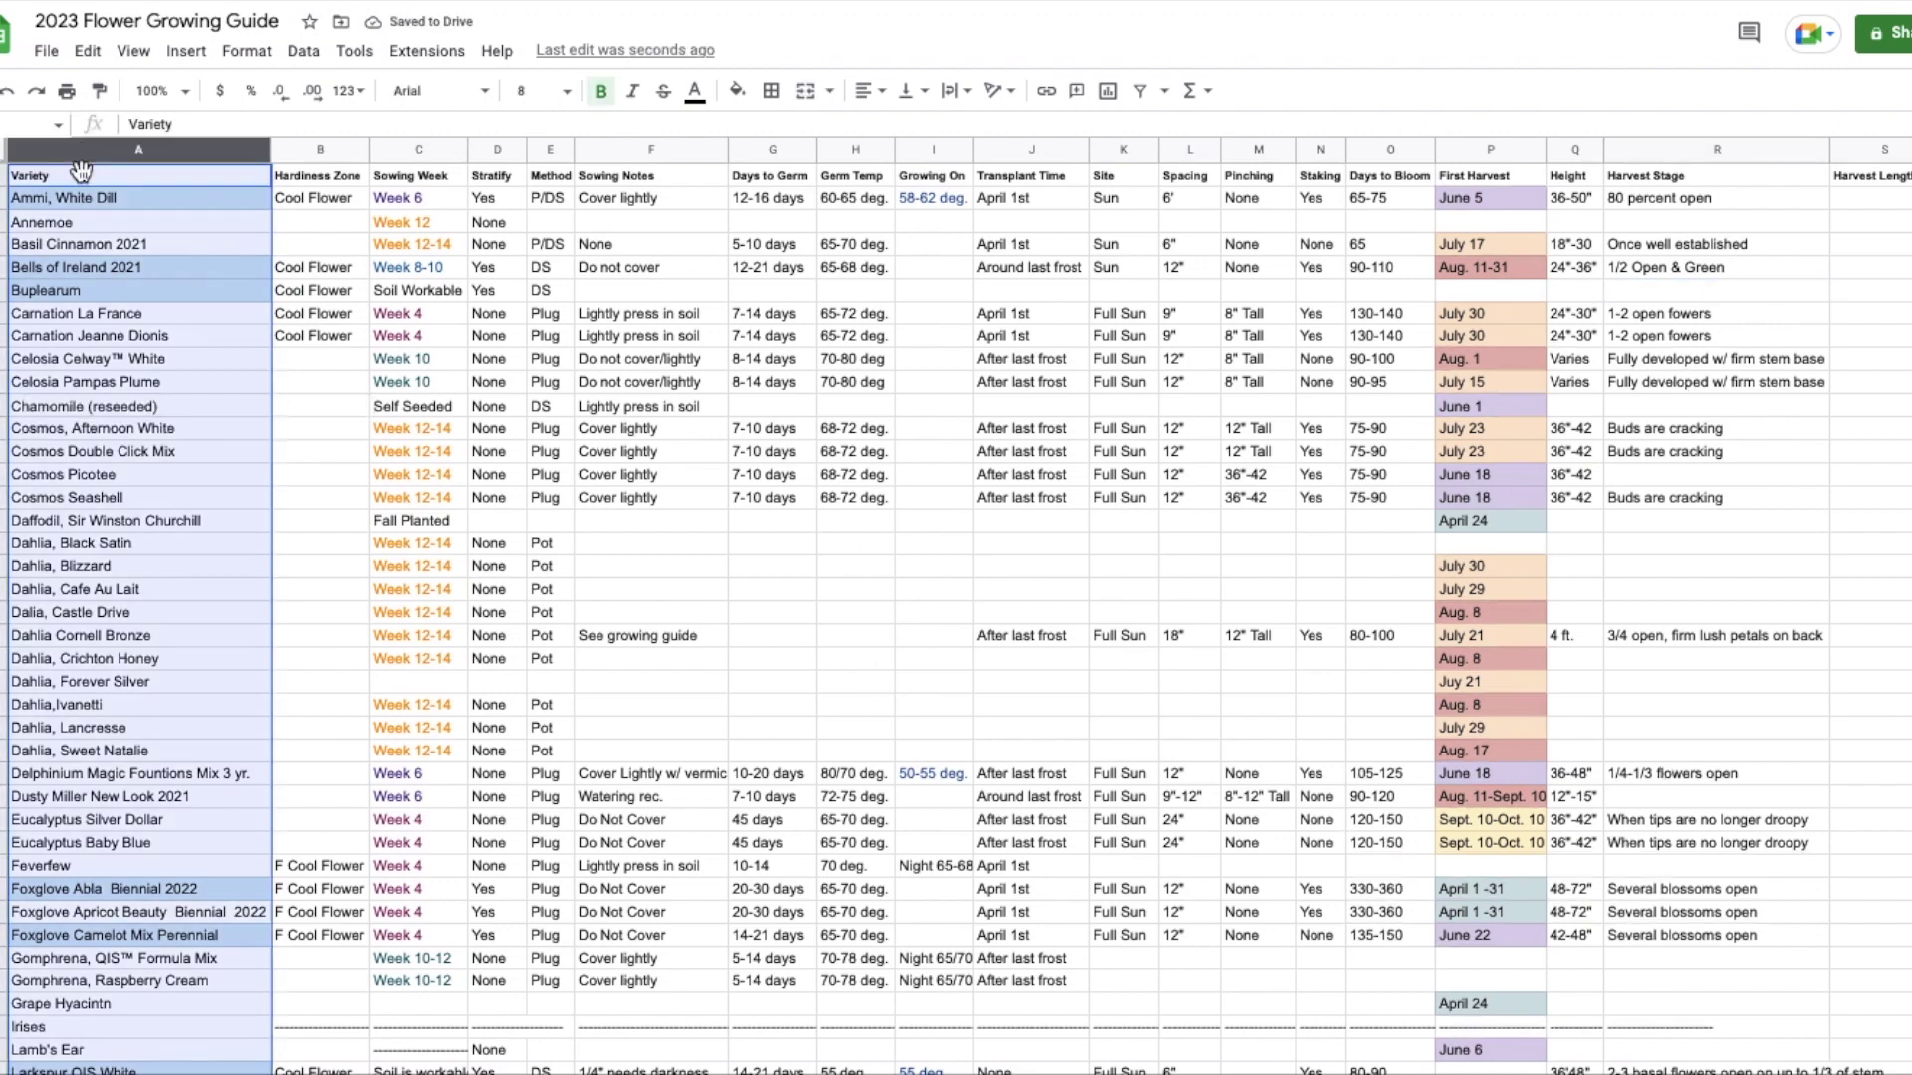
{"action": "left_click", "coordinate": [212, 199]}
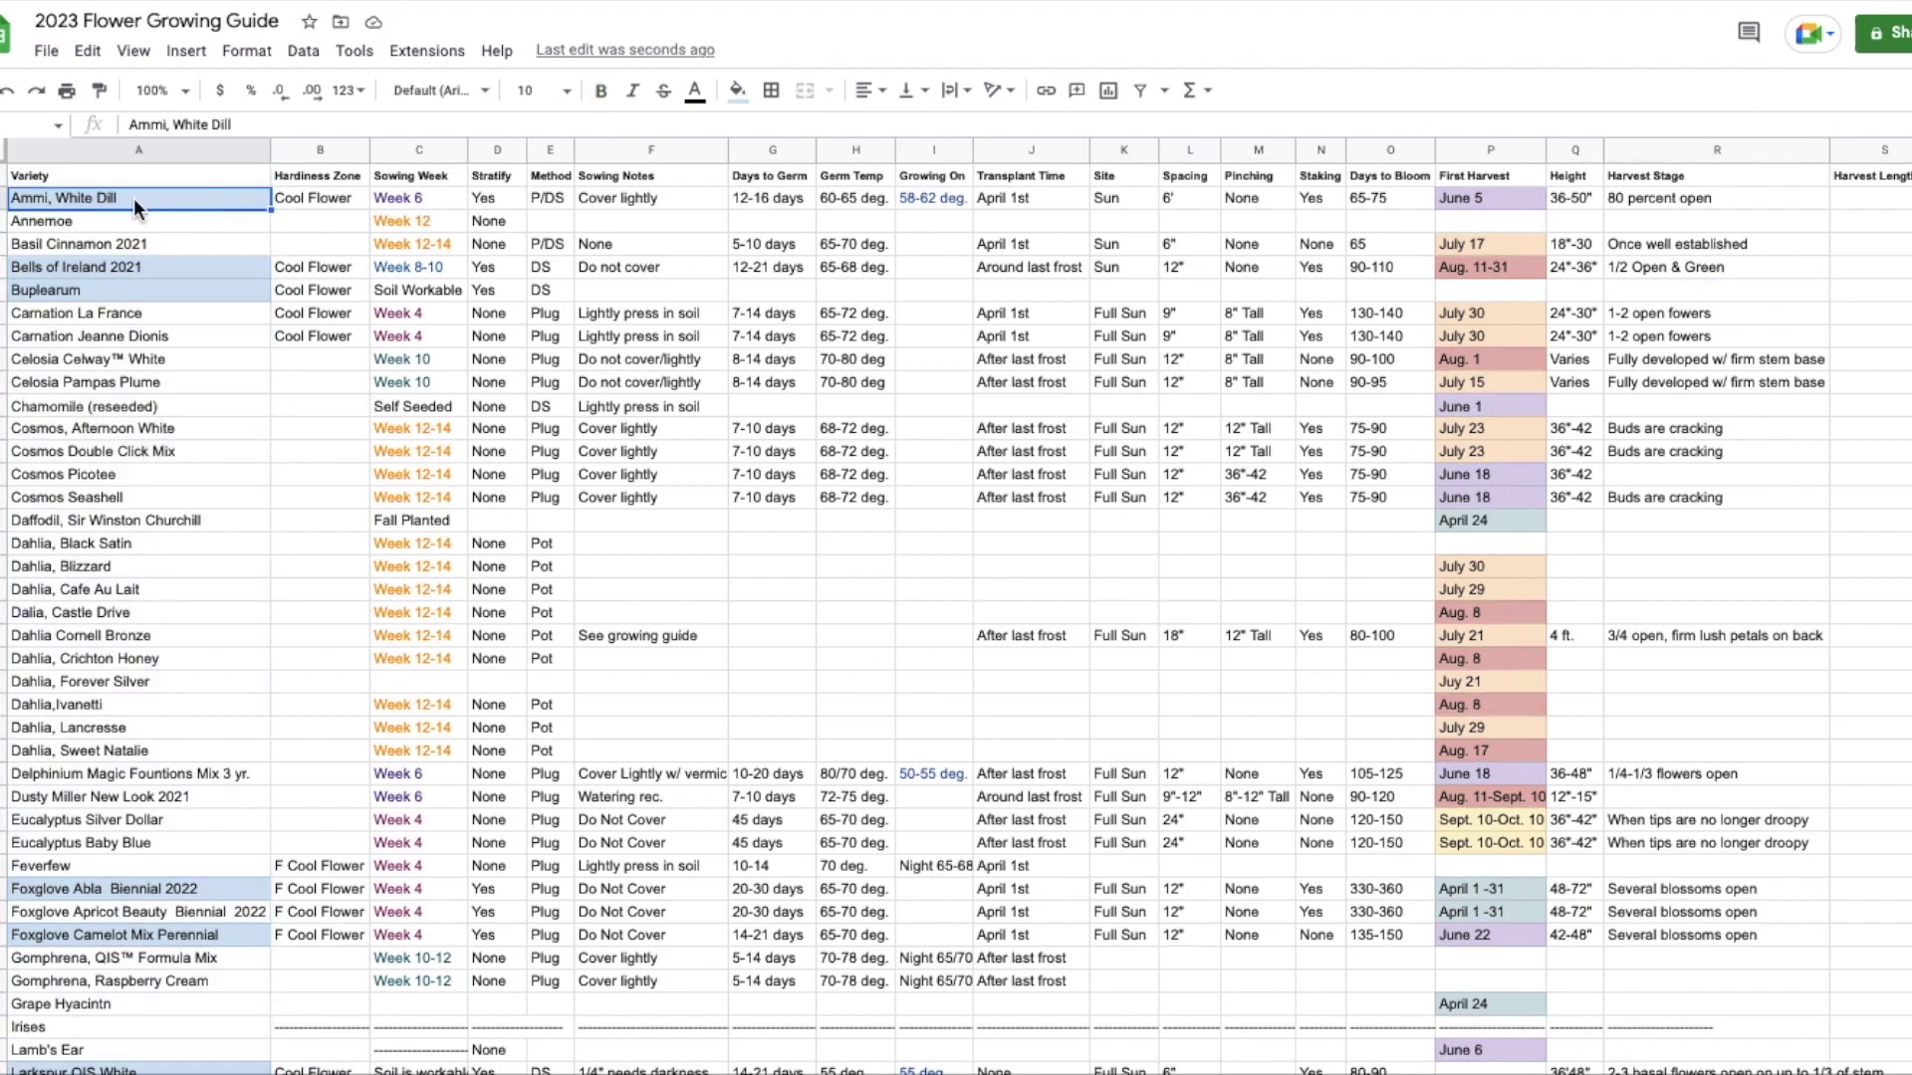